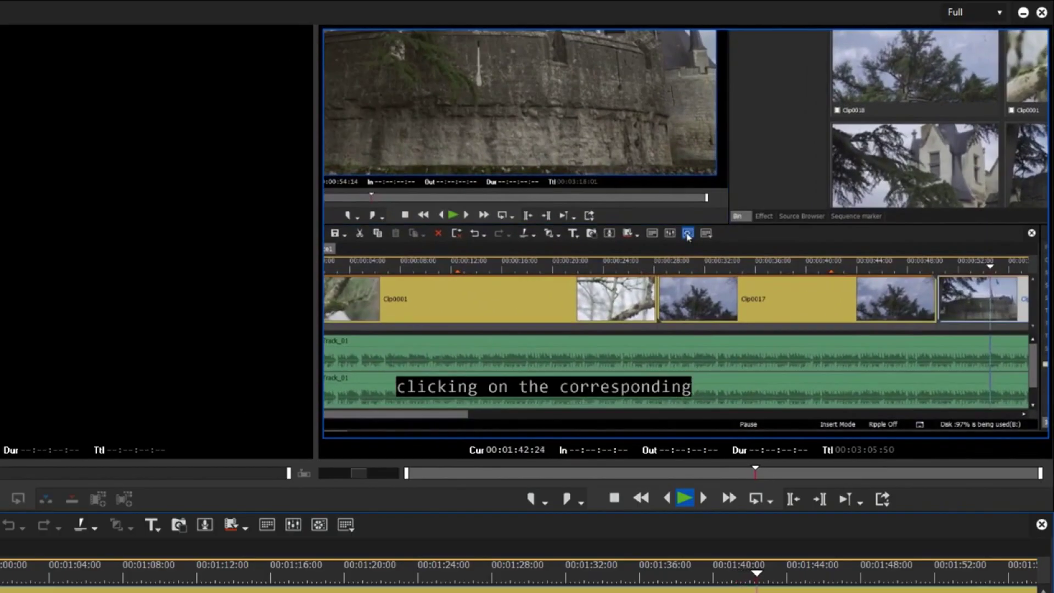
Open the videoscope beside the recorder, keep the Waveform scope type, and pick the four-pane layout
left_click(687, 233)
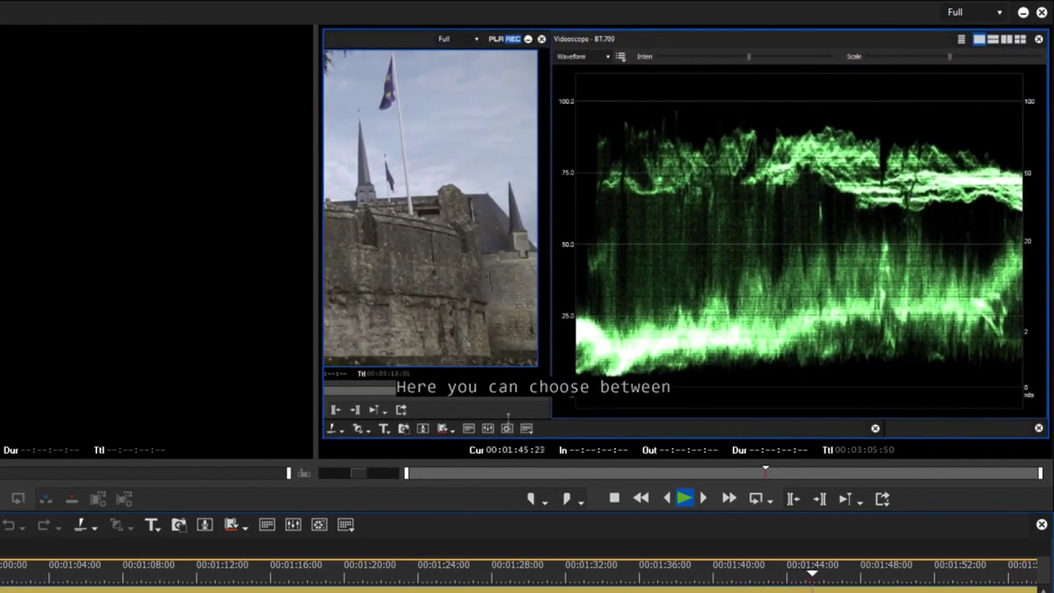
left_click(608, 56)
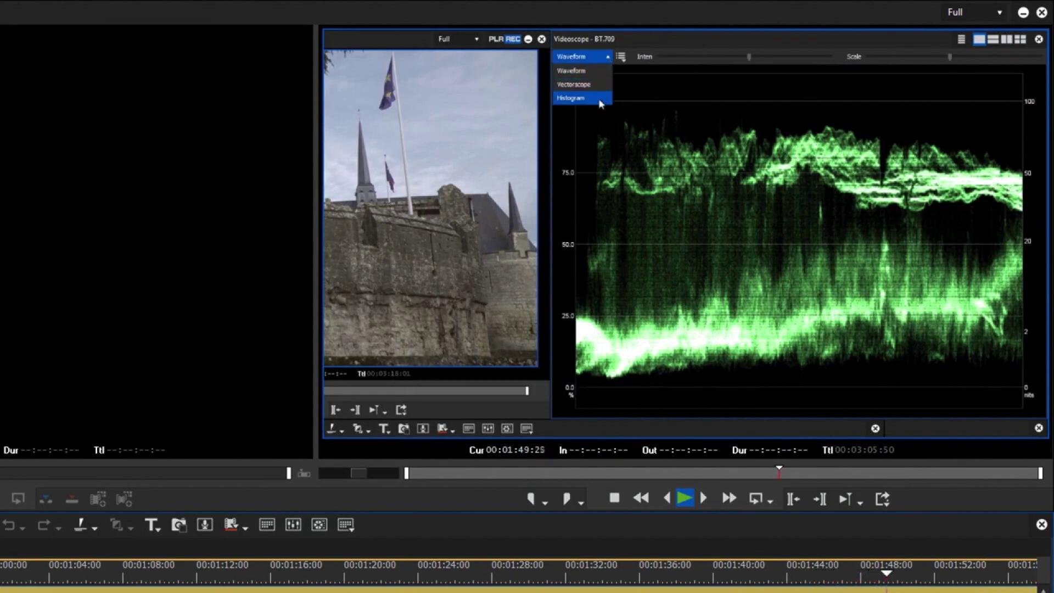
left_click(602, 68)
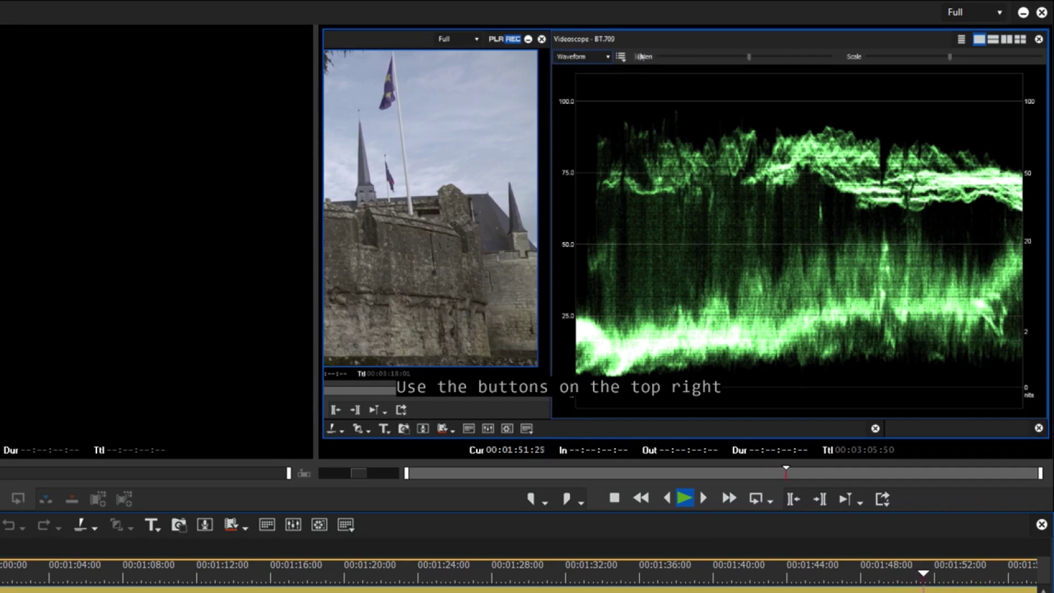
left_click(993, 40)
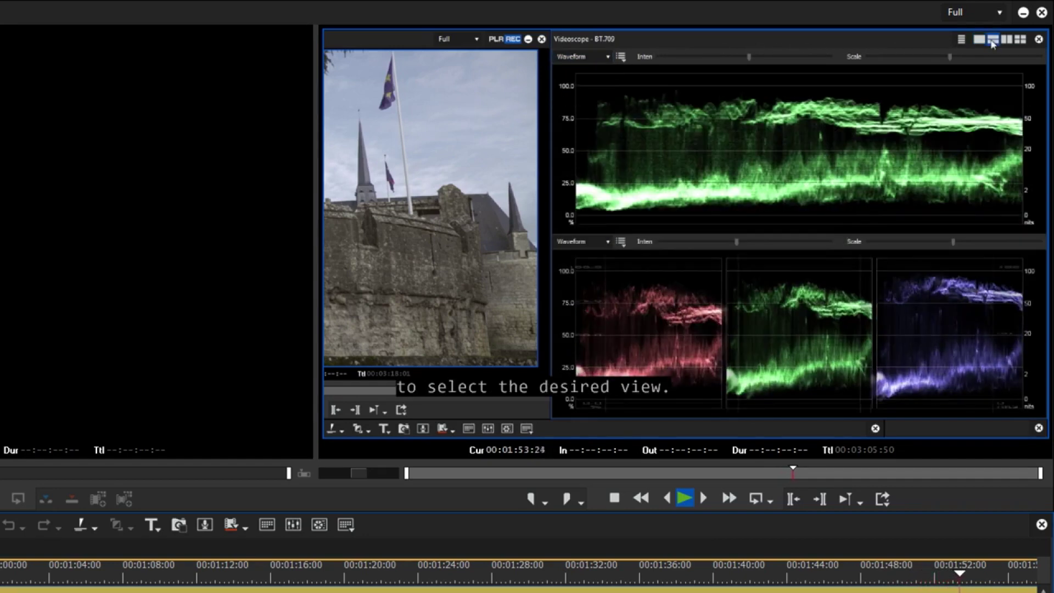
left_click(1009, 41)
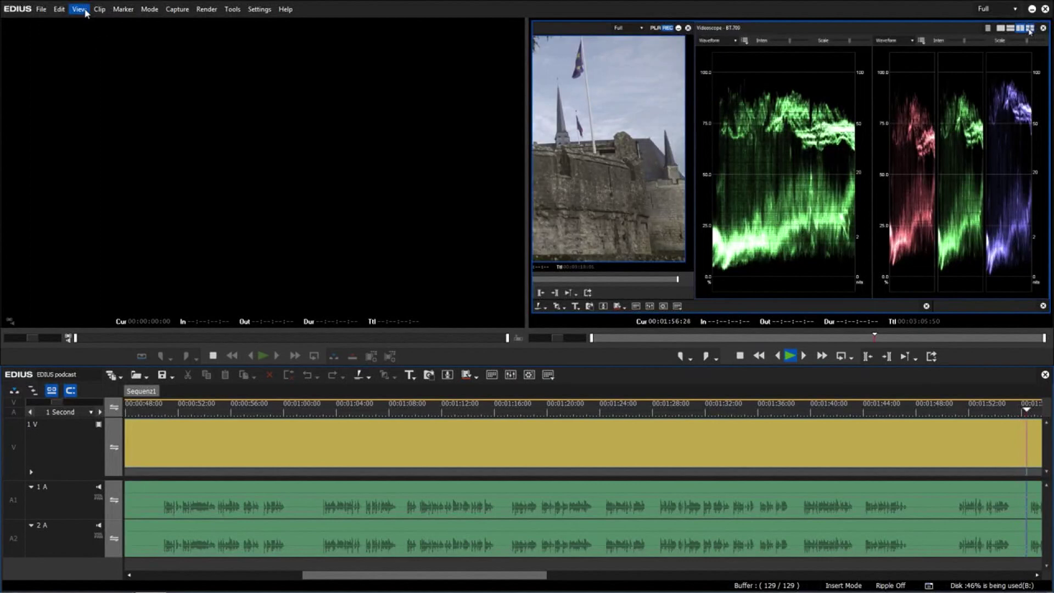
Switch the closed-caption on-screen display off, then back on
left_click(80, 10)
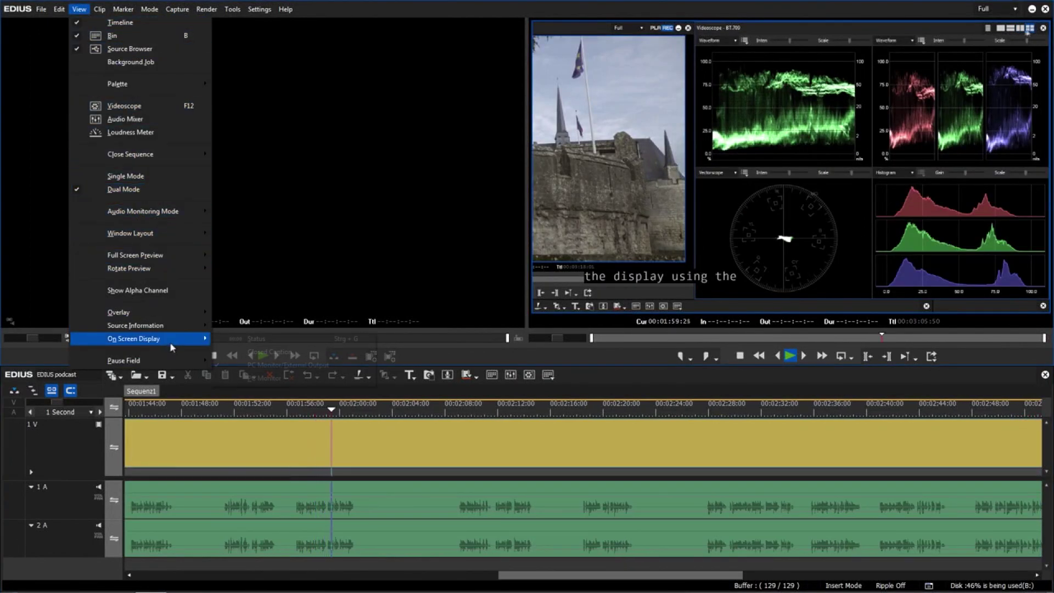
mouse_move(181, 339)
mouse_move(288, 358)
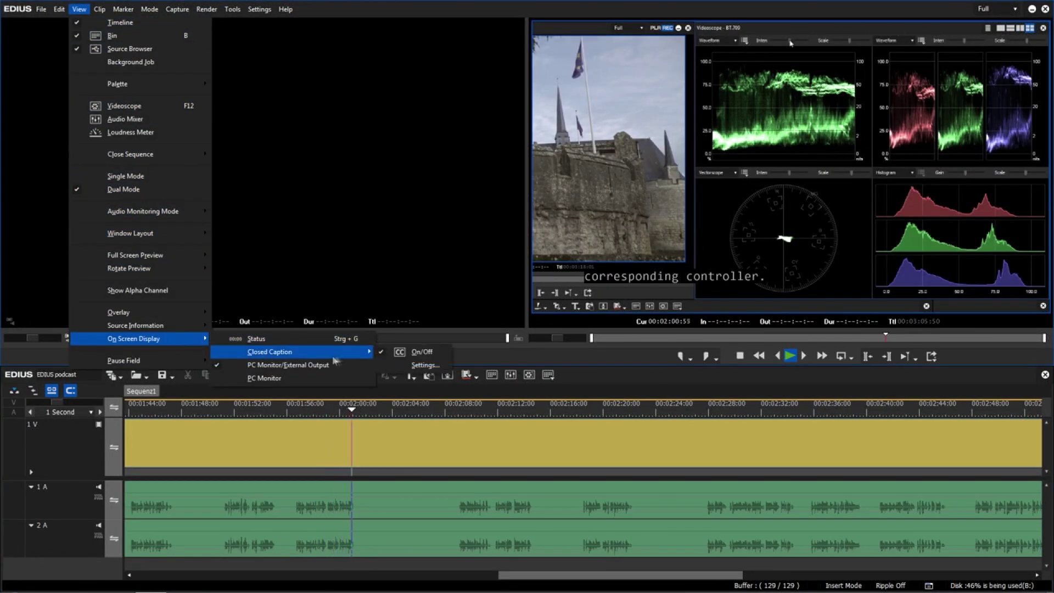
left_click(397, 356)
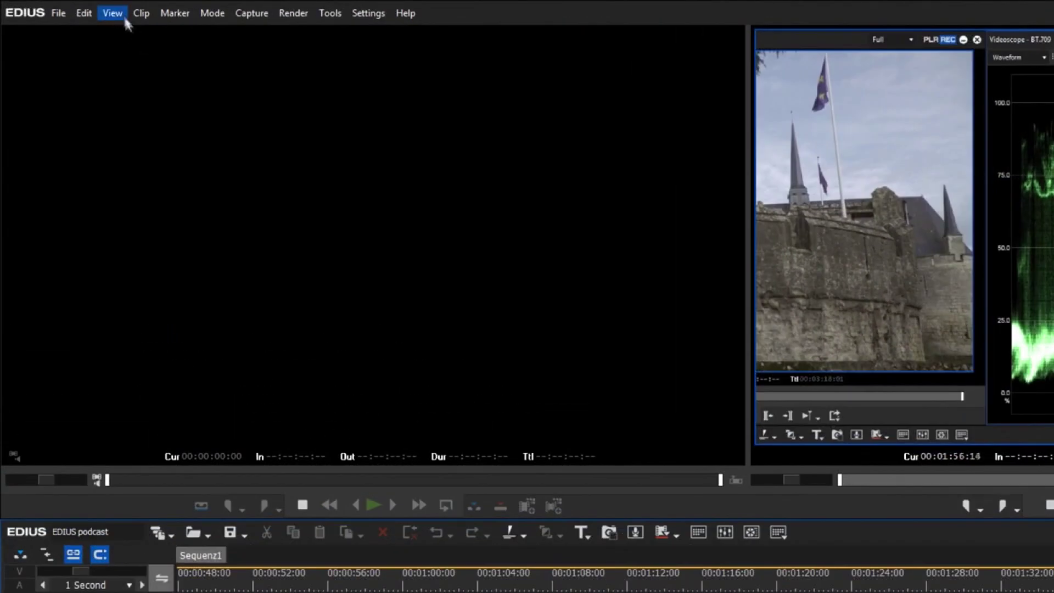
left_click(122, 14)
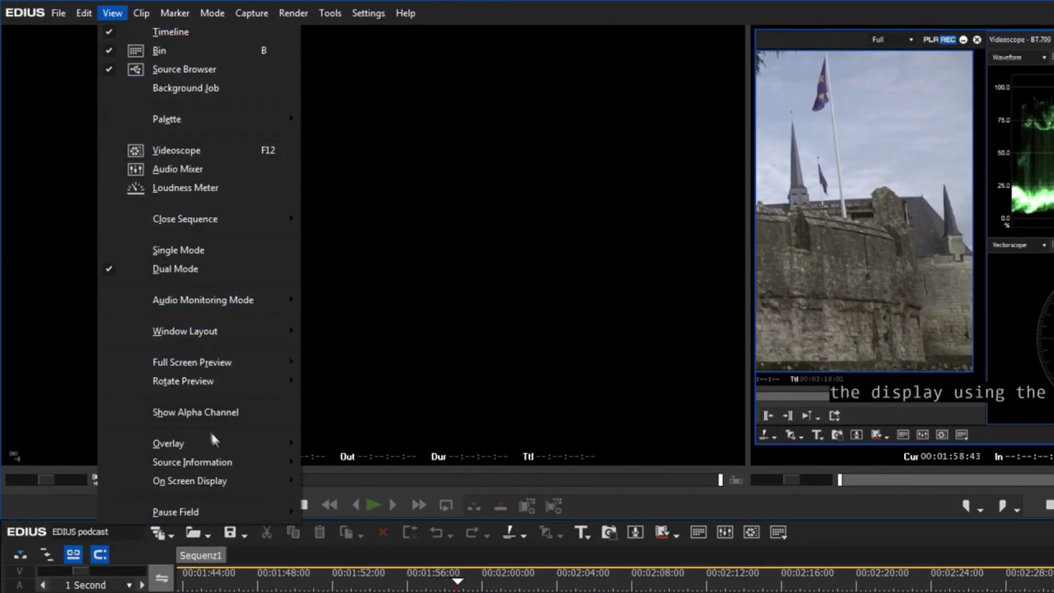
mouse_move(278, 482)
mouse_move(378, 501)
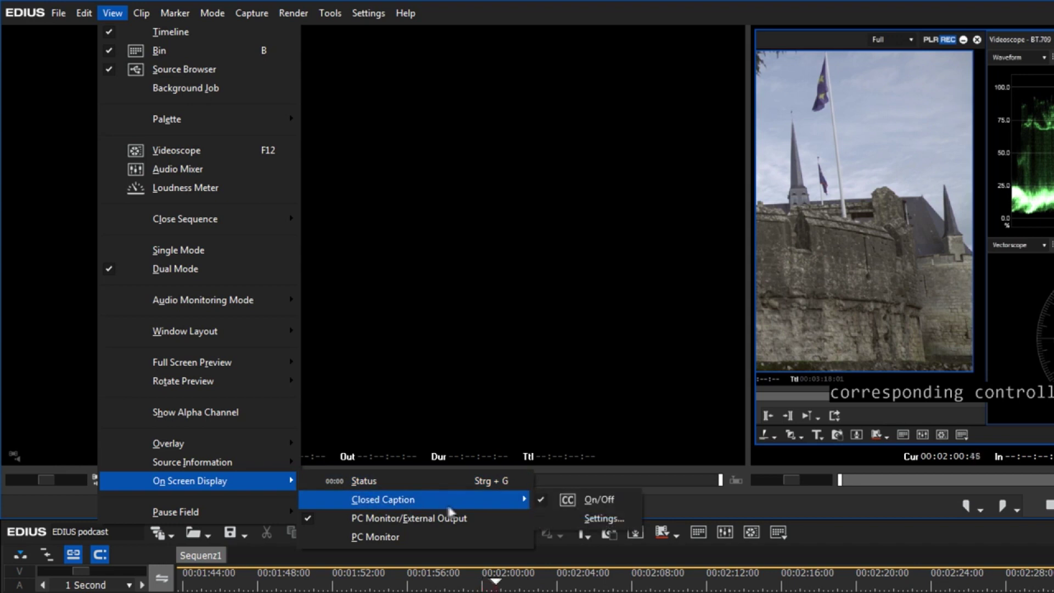
left_click(564, 500)
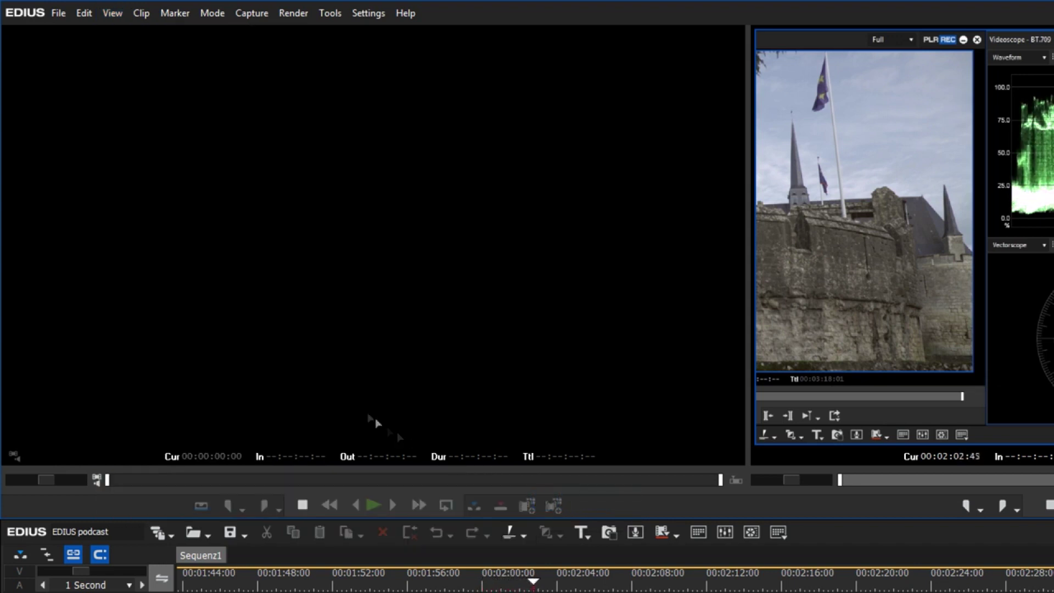
Overlay the safe-area guide on the player monitor
left_click(112, 12)
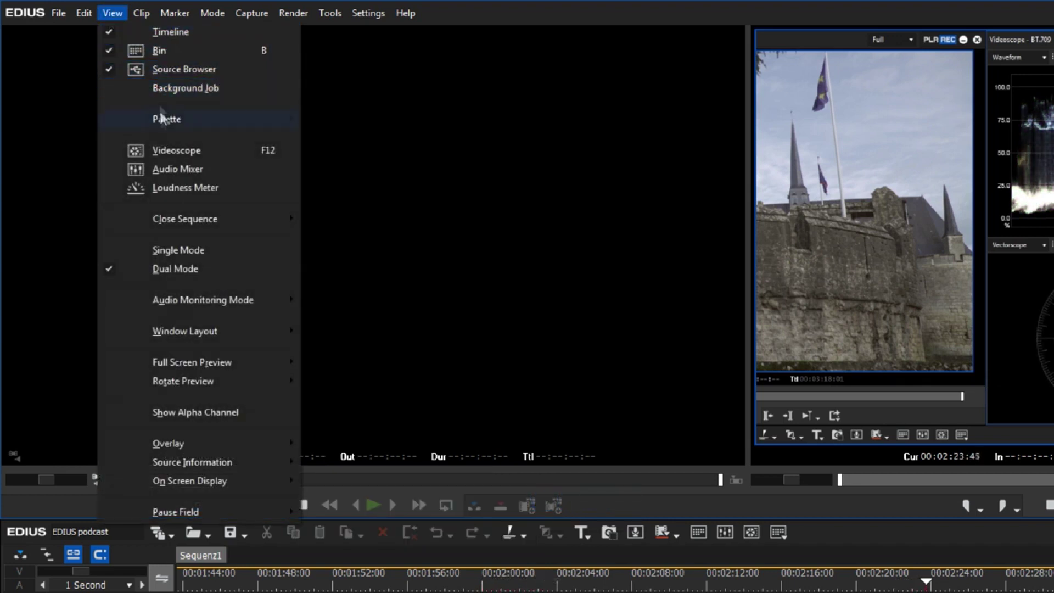
mouse_move(215, 444)
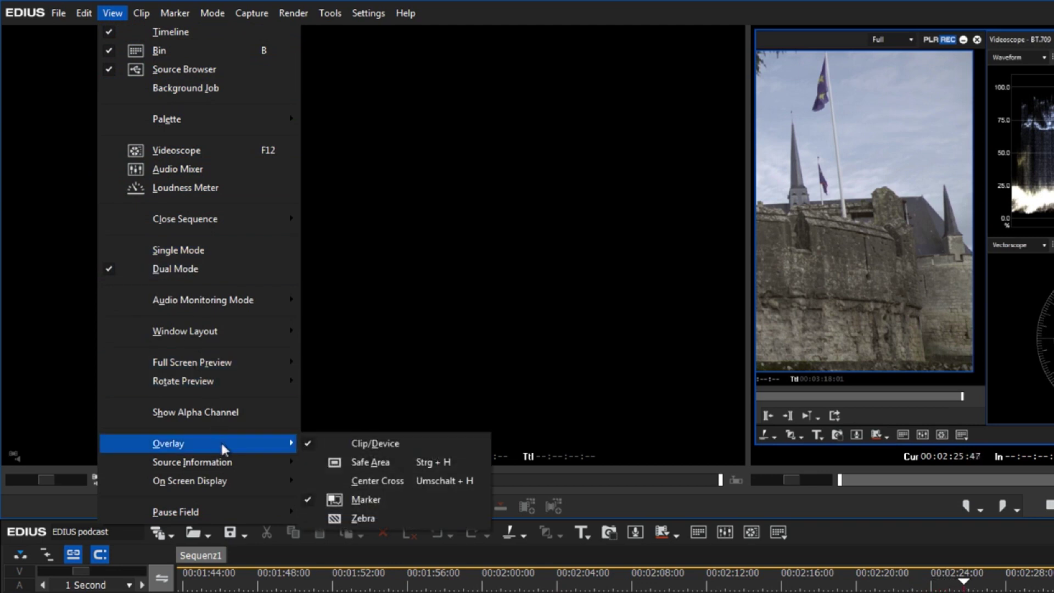
left_click(396, 467)
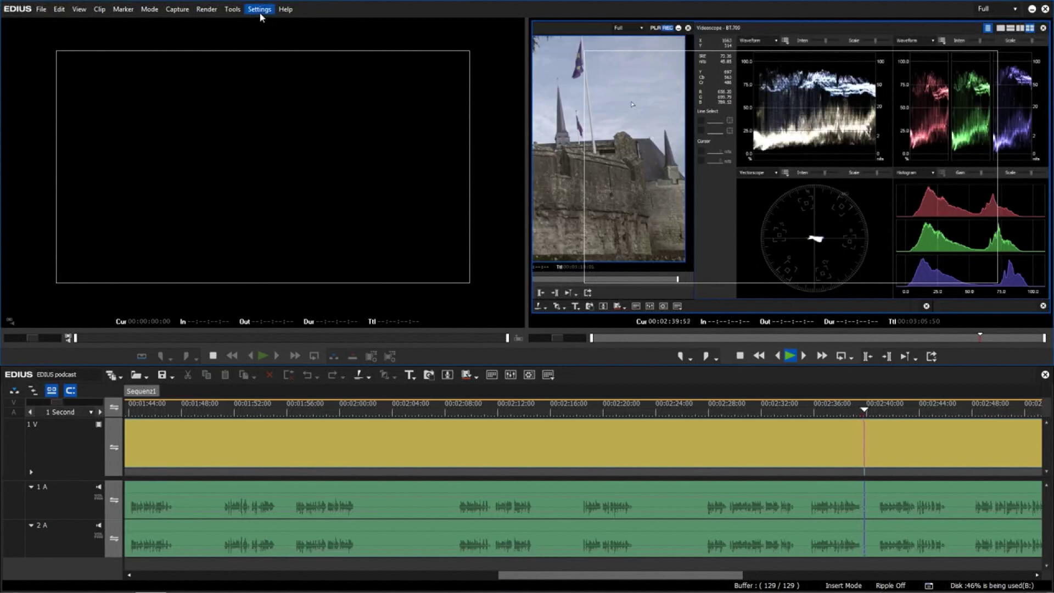
Open Project Settings to compare 1920 x 1080, aspect 1.0000 and 60 fps with the clip
left_click(260, 9)
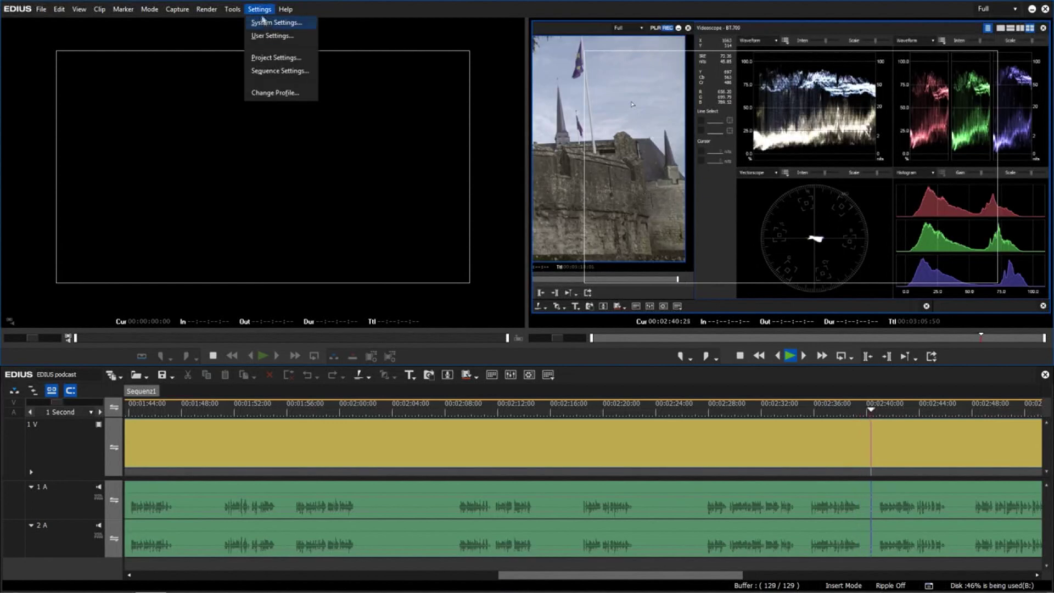
left_click(291, 58)
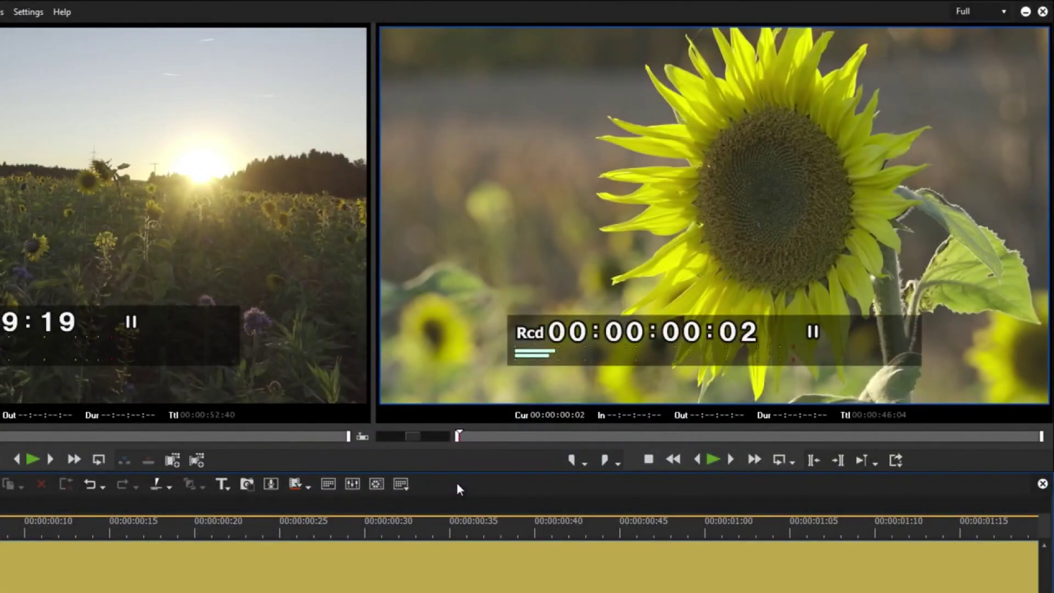
Advance the sunflower sequence one frame at a time toward 00:00:01:00 with the right arrow
key("Right")
key("Right")
key("Right")
key("Right")
key("Right")
key("Right")
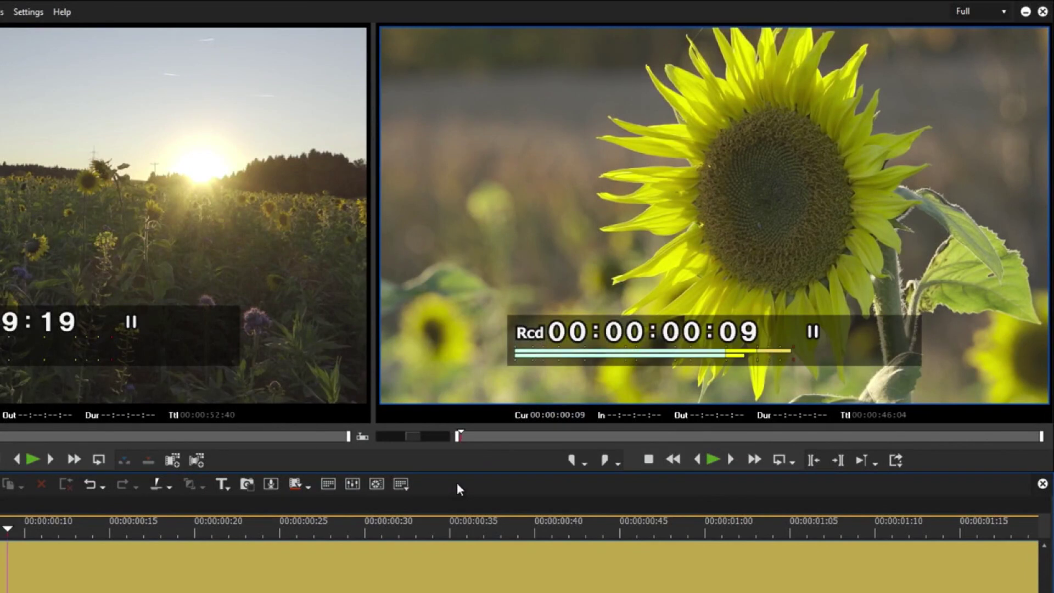
key("Right")
key("Right")
key("Right")
key("Right")
key("Right")
key("Right")
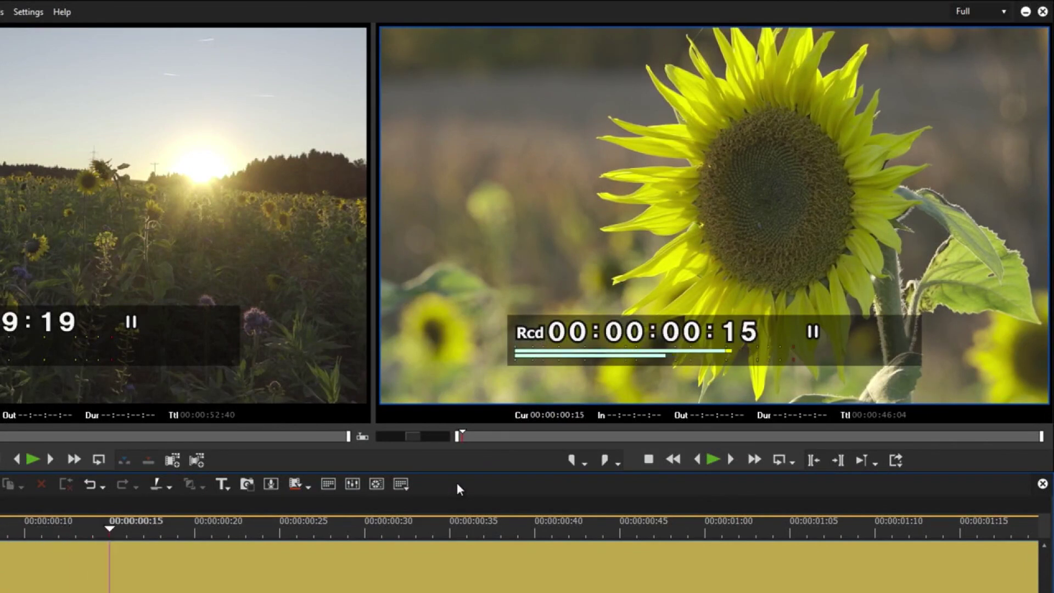
key("Right")
key("Right")
key("Right")
key("Right")
key("Right")
key("Right")
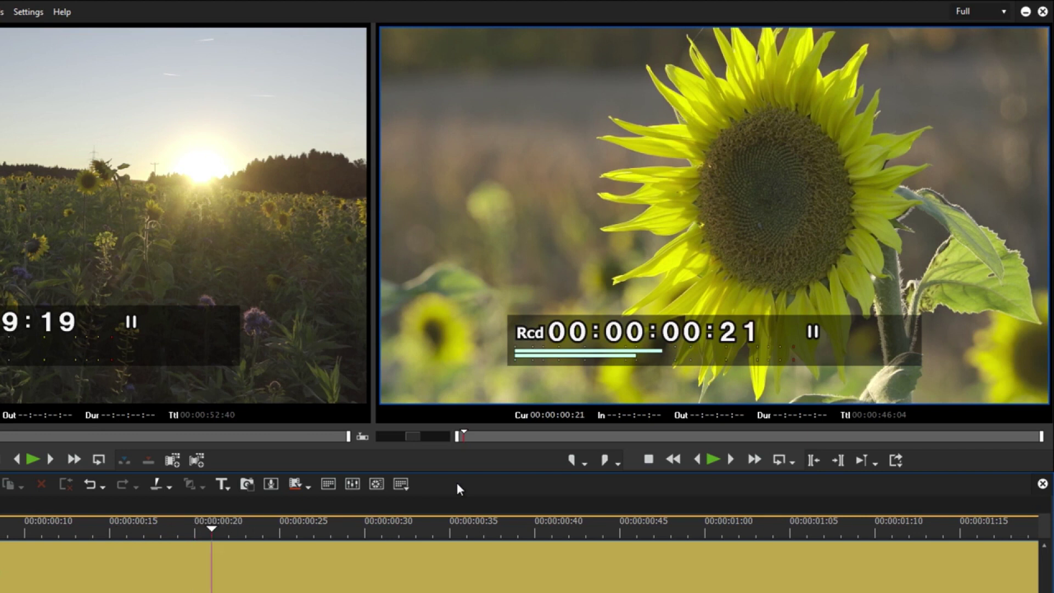
key("Right")
key("Right")
key("Right")
key("Right")
key("Right")
key("Right")
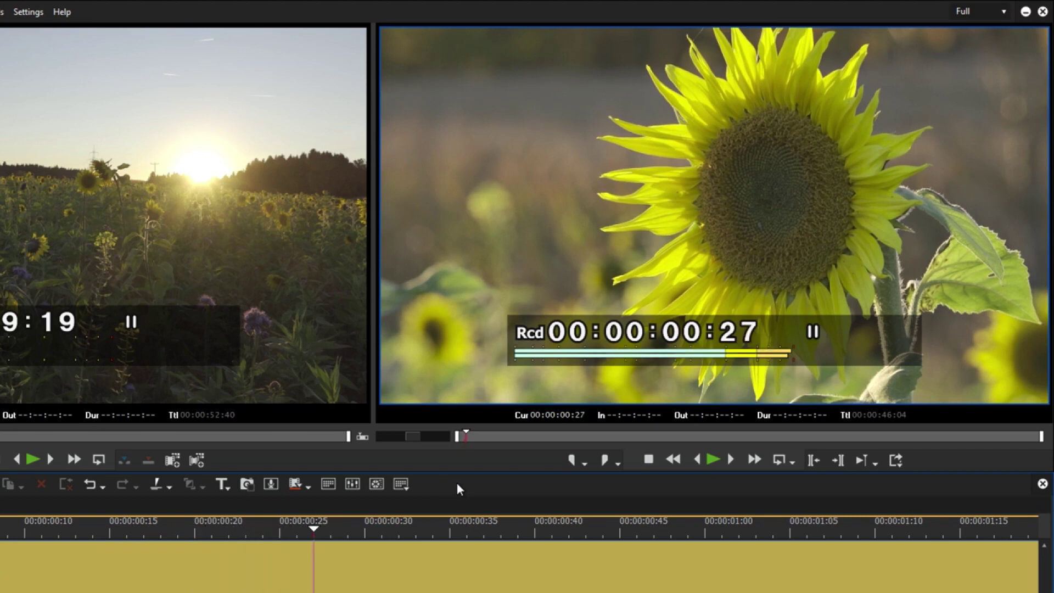
key("Right")
key("Right")
key("Right")
key("Right")
key("Right")
key("Right")
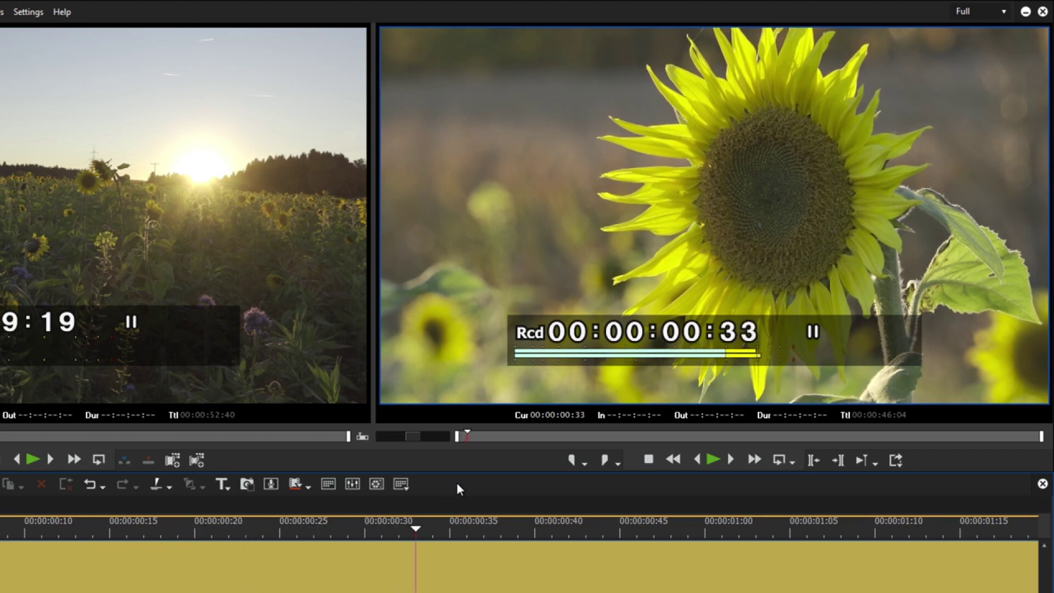
key("Right")
key("Right")
key("Right")
key("Right")
key("Right")
key("Right")
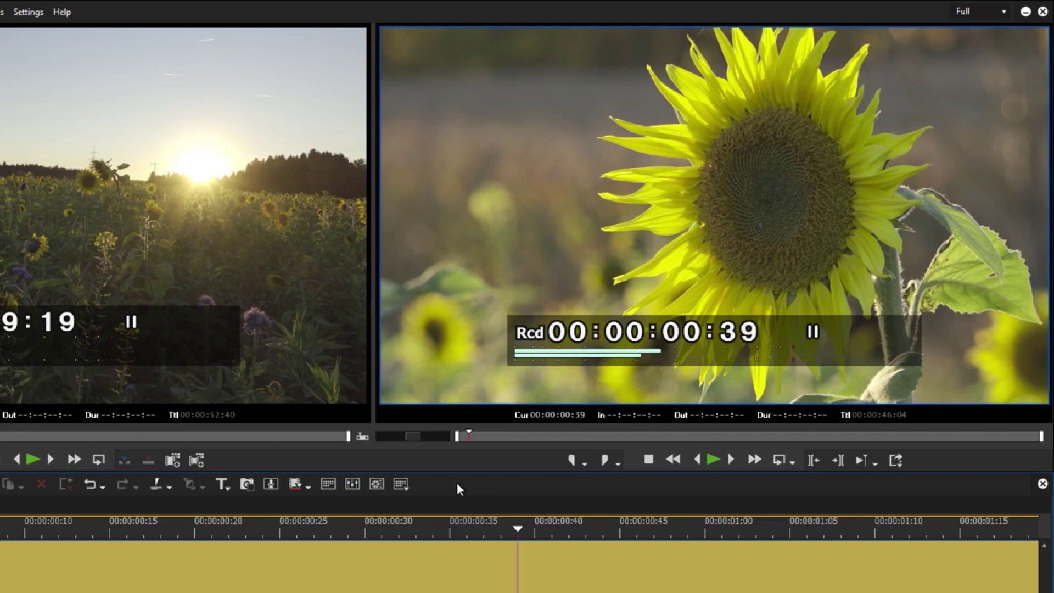
key("Right")
key("Right")
key("Right")
key("Right")
key("Right")
key("Right")
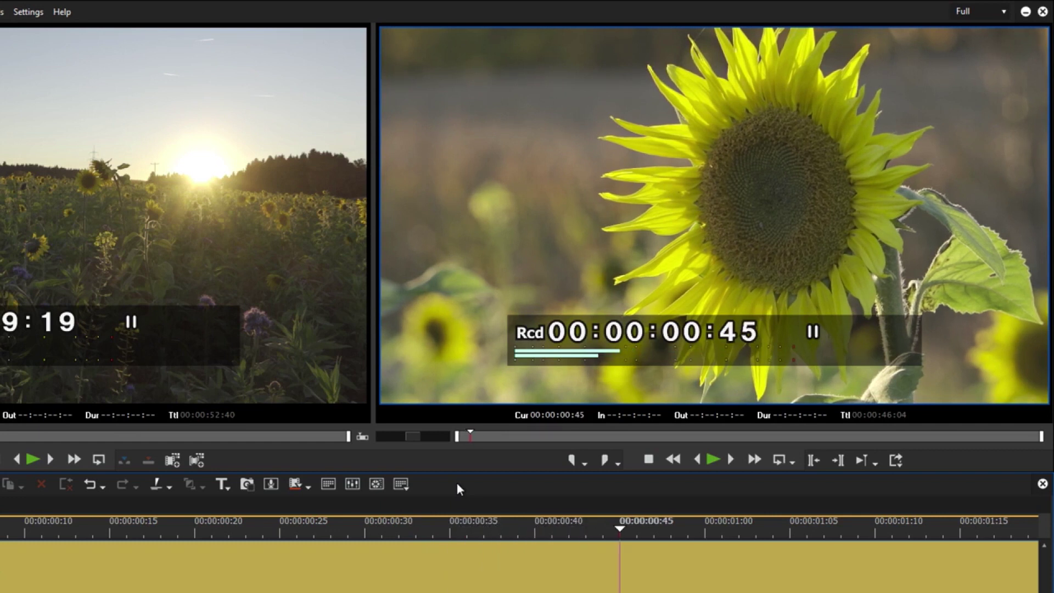
key("Right")
key("Right")
key("Right")
key("Right")
key("Right")
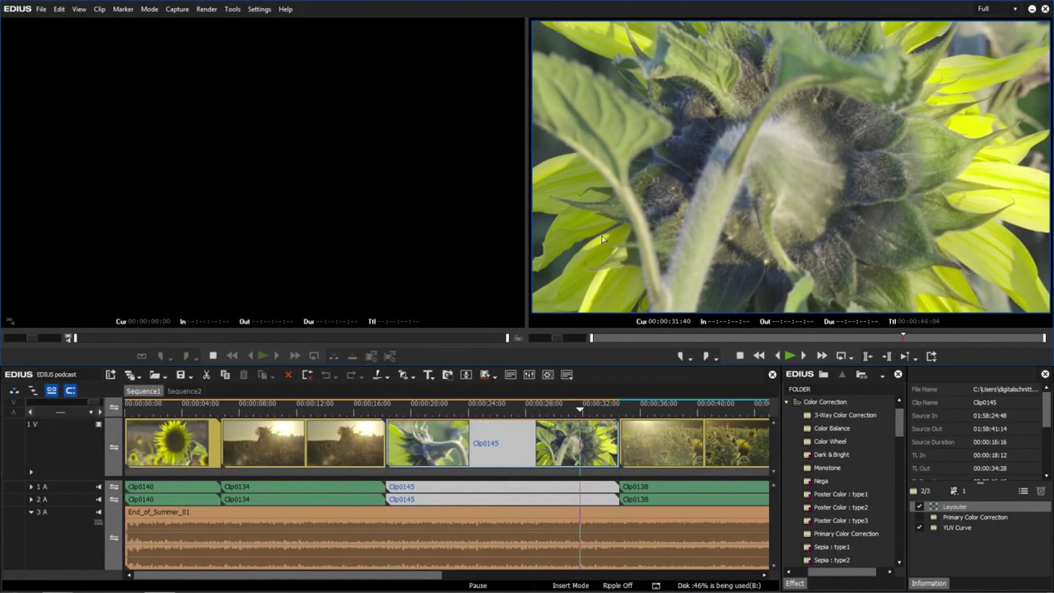
Open System Settings and review the GPU settings of the Sony RAW and Cinema RAW importers
key("ctrl+shift+v")
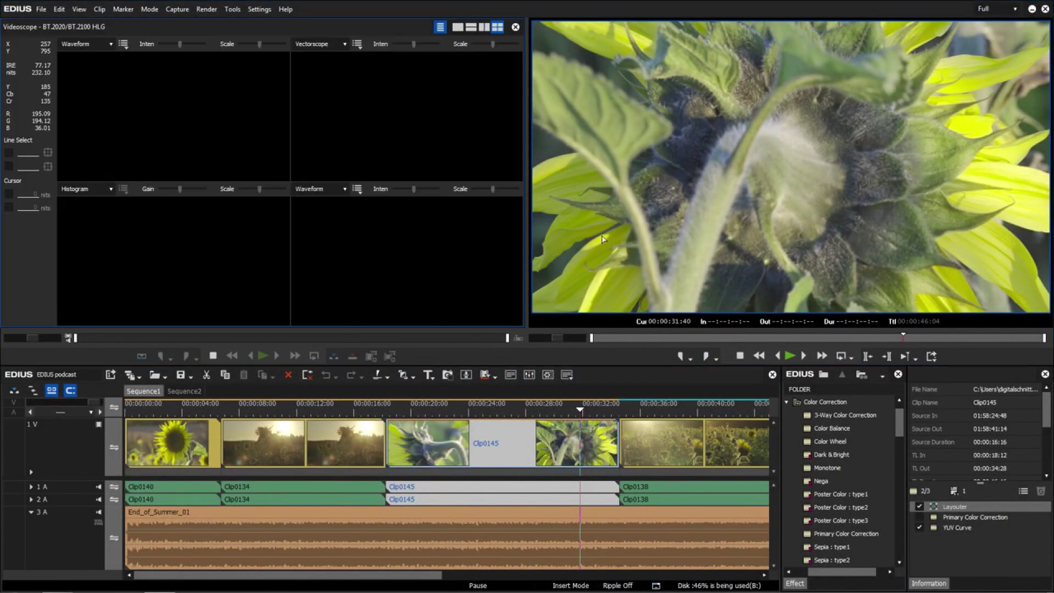
left_click(258, 13)
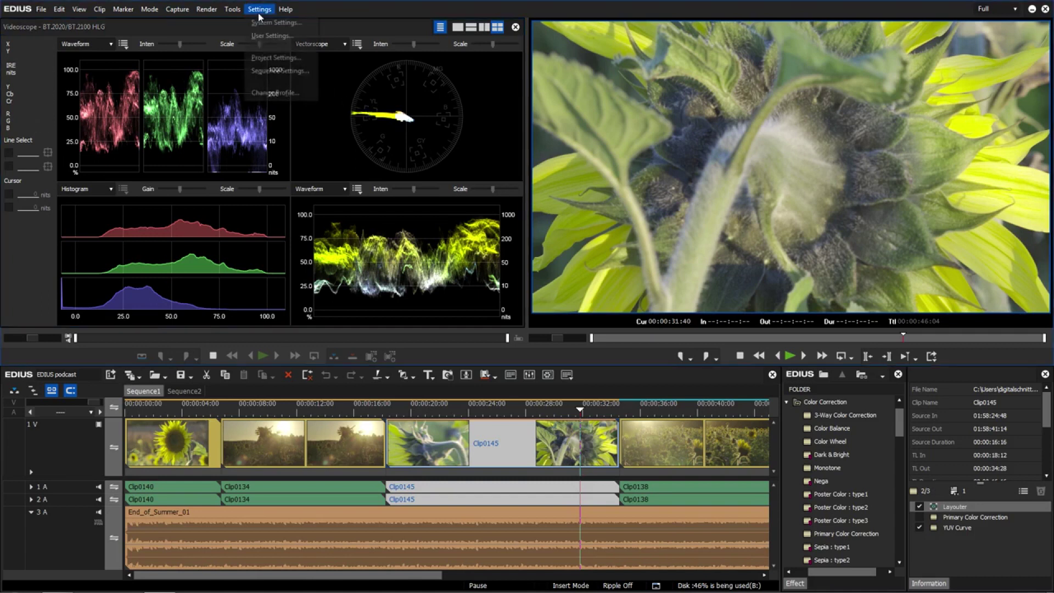
left_click(300, 23)
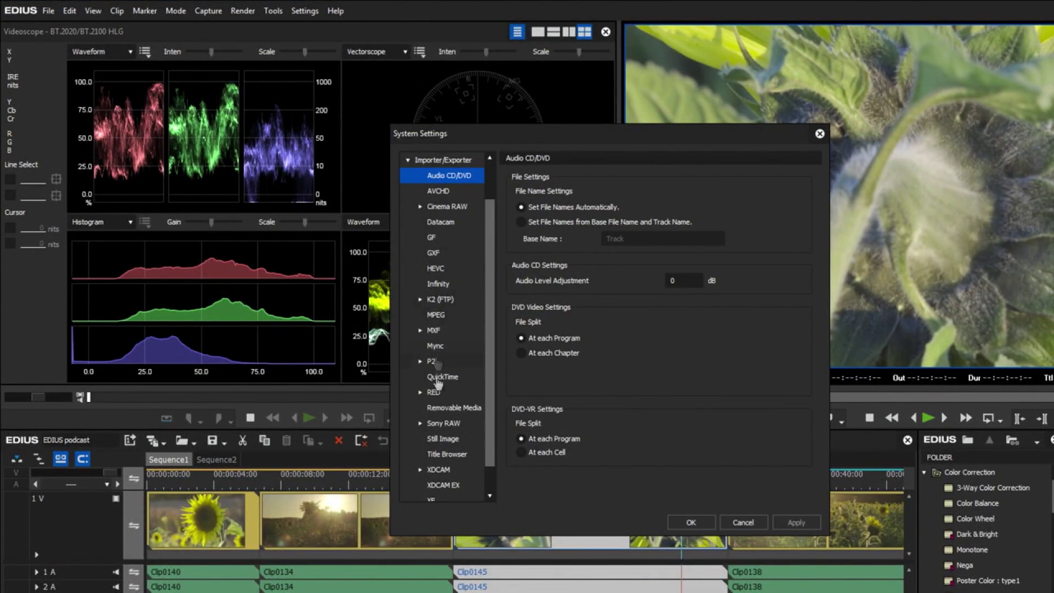
left_click(420, 423)
left_click(448, 454)
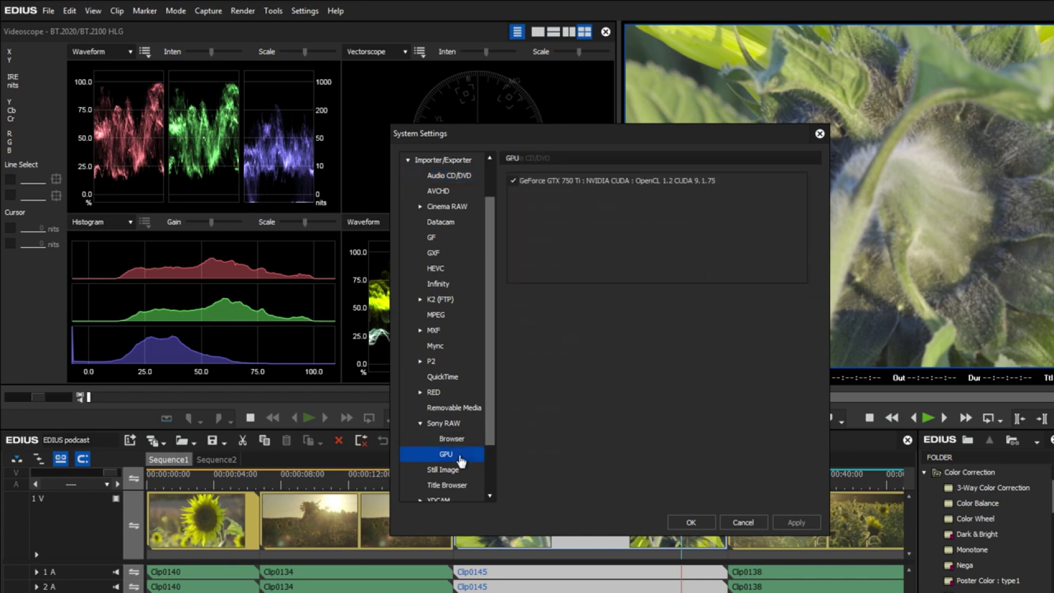
left_click(420, 209)
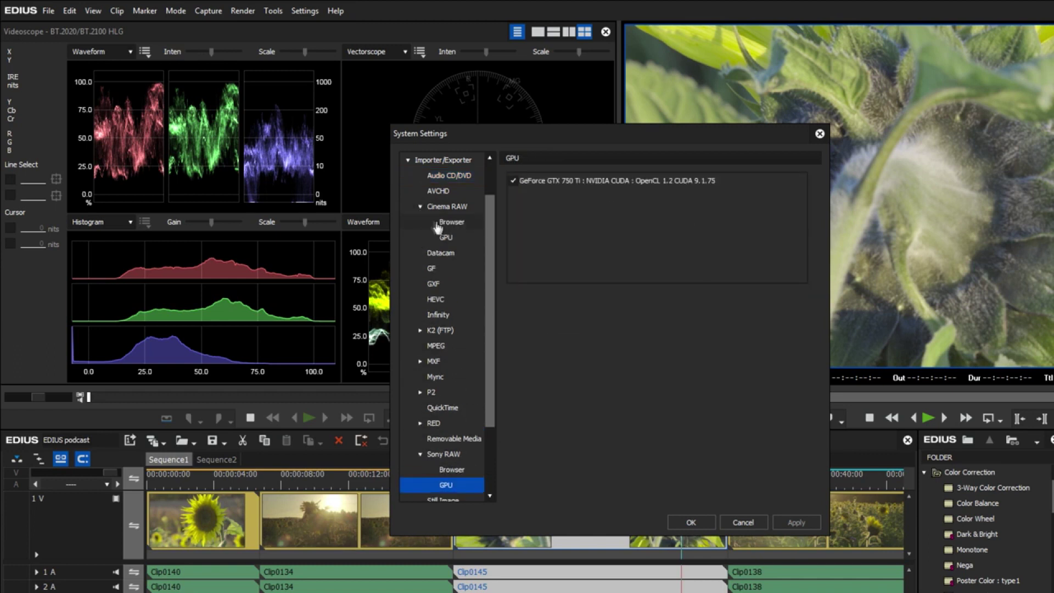
left_click(461, 242)
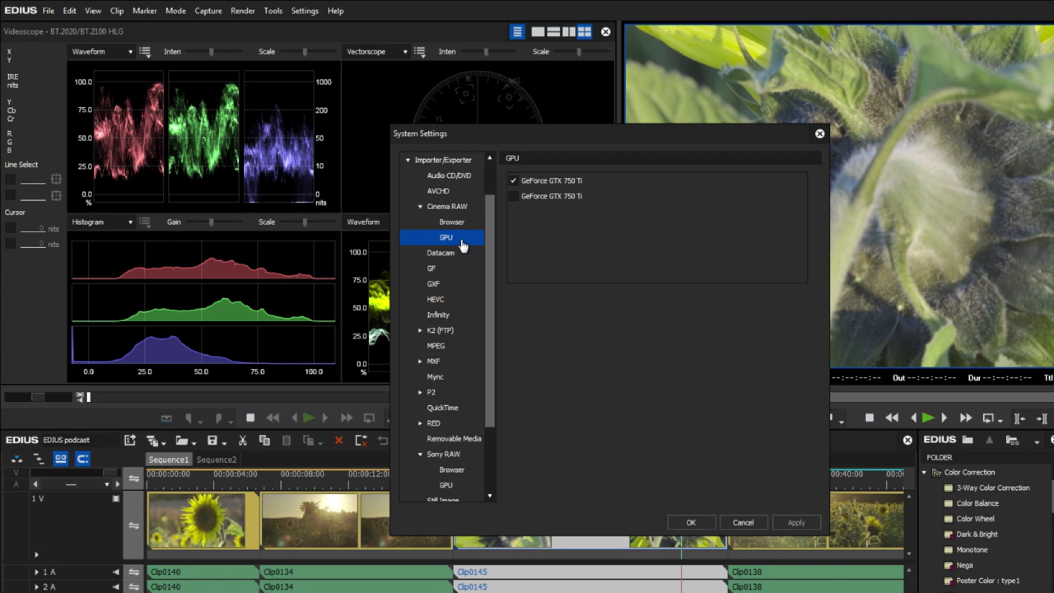
Set the RED importer's GPU Mode to CUDA
left_click(420, 423)
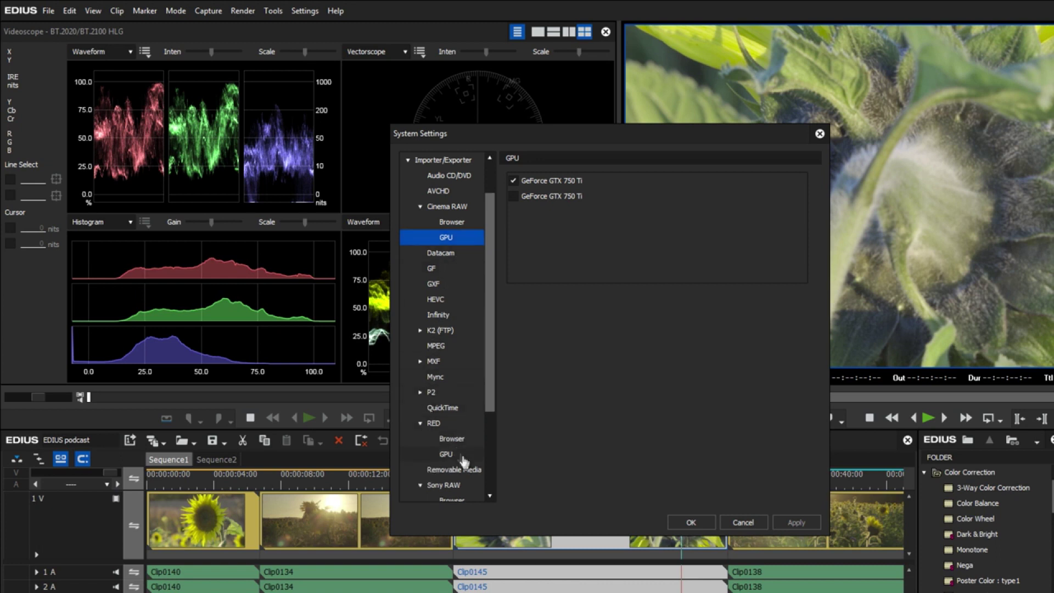
left_click(446, 454)
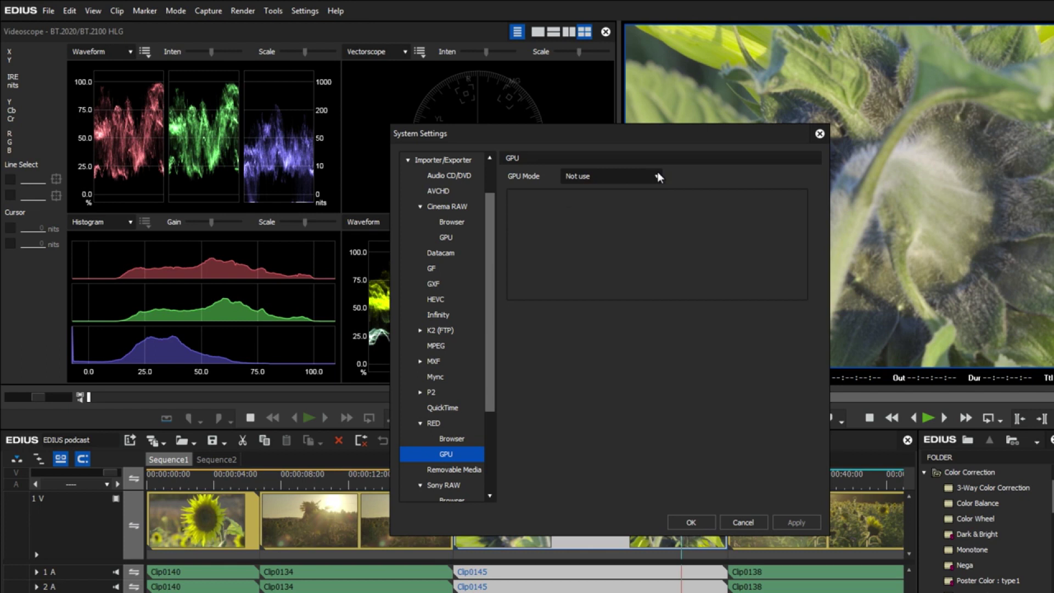
left_click(659, 177)
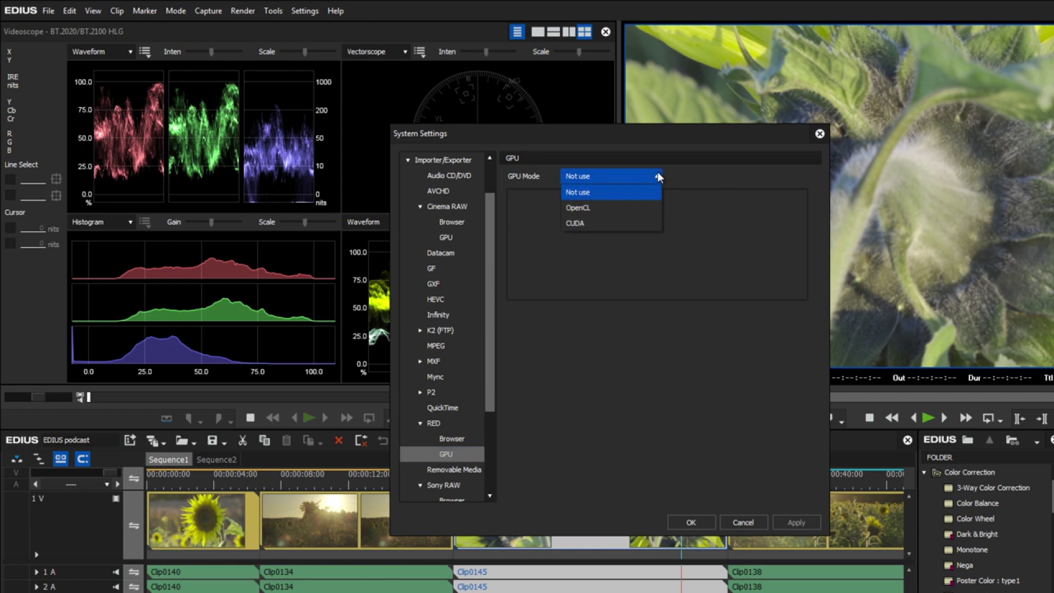
left_click(634, 227)
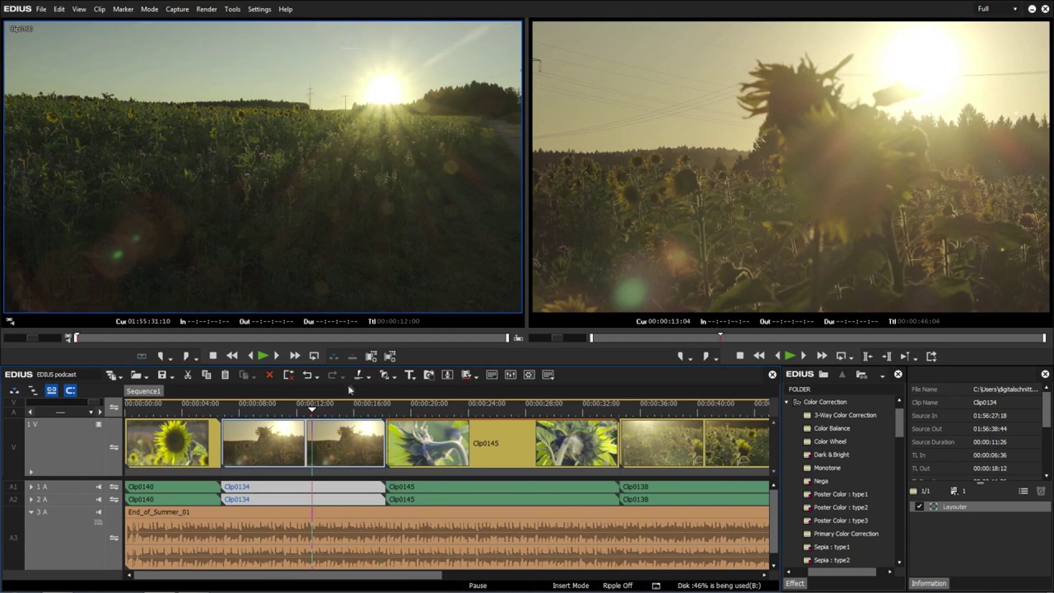
Set Clip0134's speed rate to 50% so its duration stretches to 00:00:23:02
right_click(319, 441)
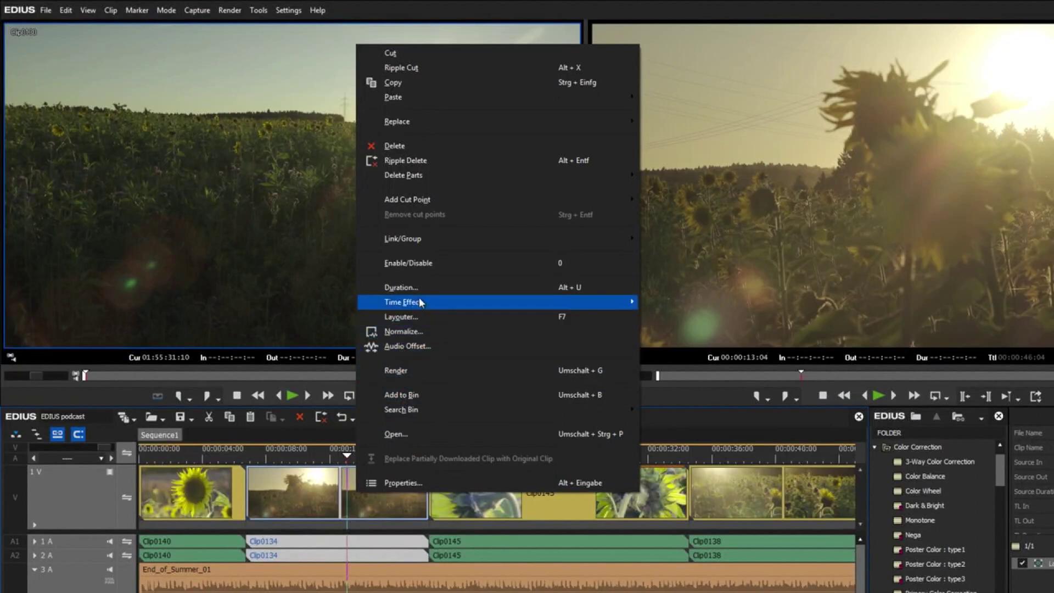
mouse_move(430, 303)
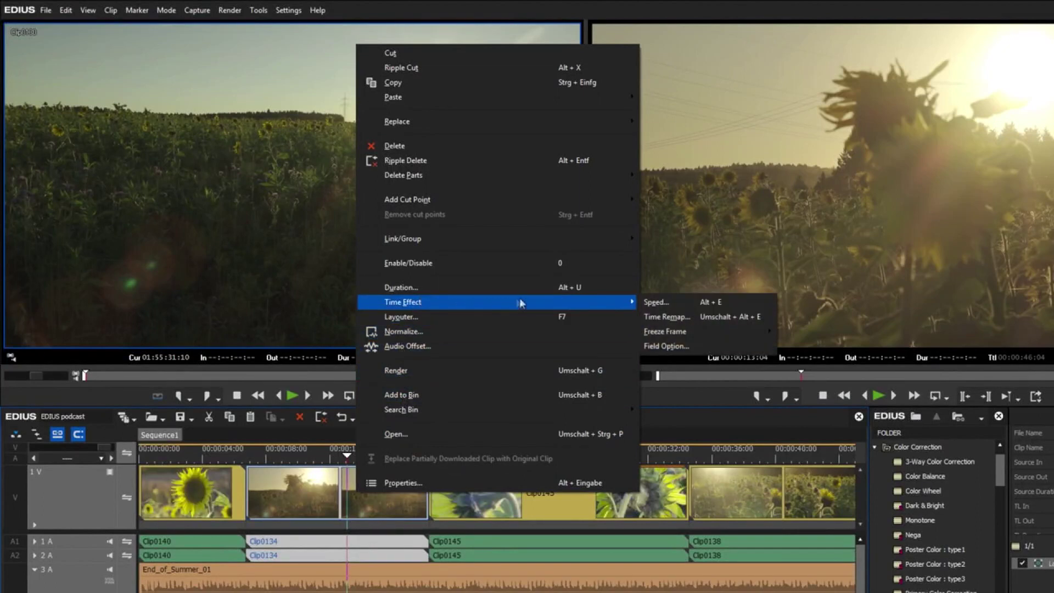
left_click(679, 304)
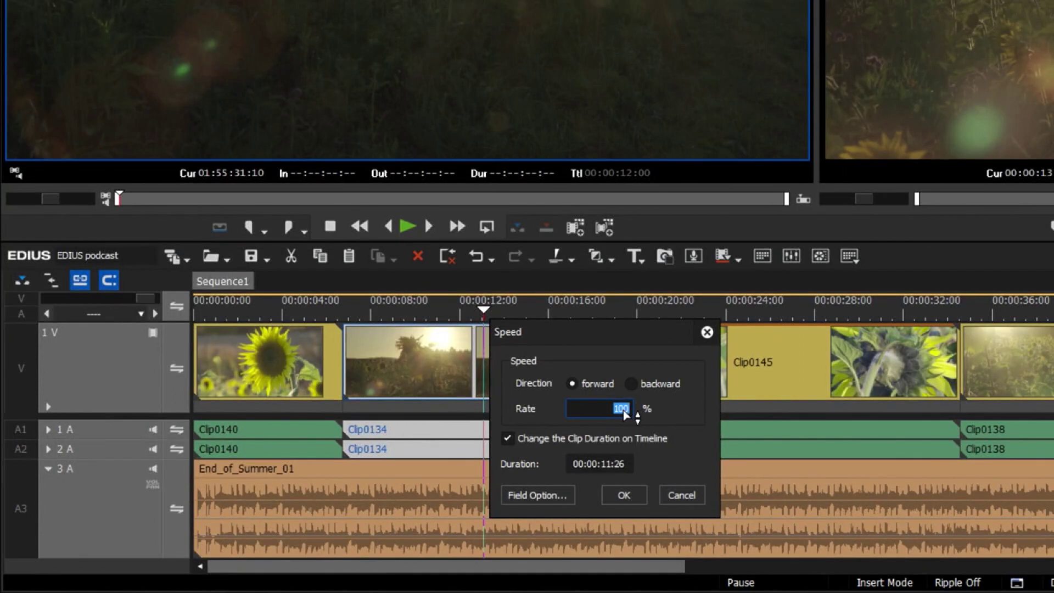
type("50")
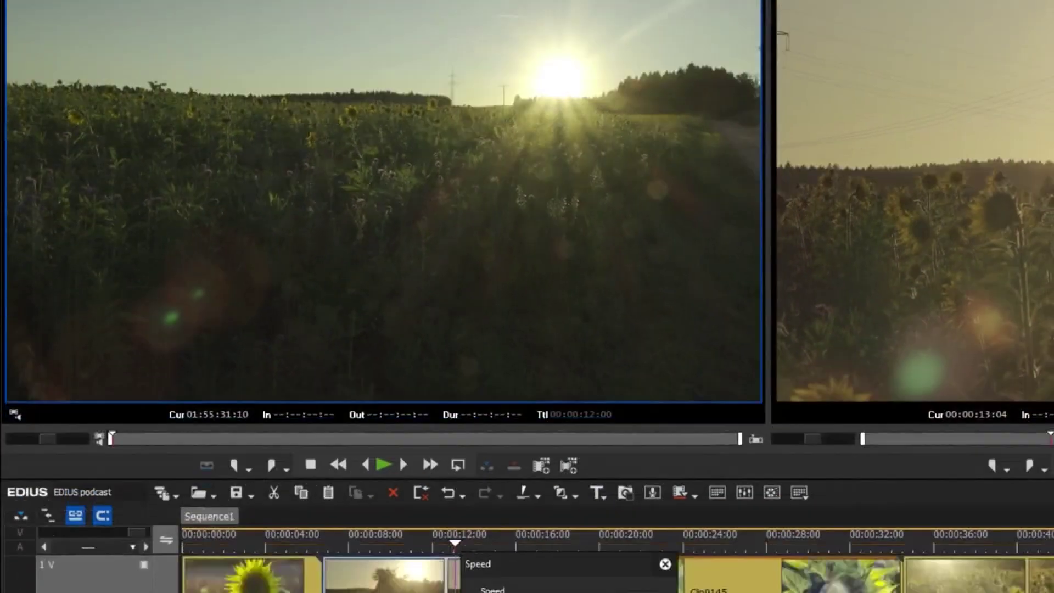
Set interpolation to Optical flow with Custom quality, Advanced Matching on and higher accuracy
left_click(547, 500)
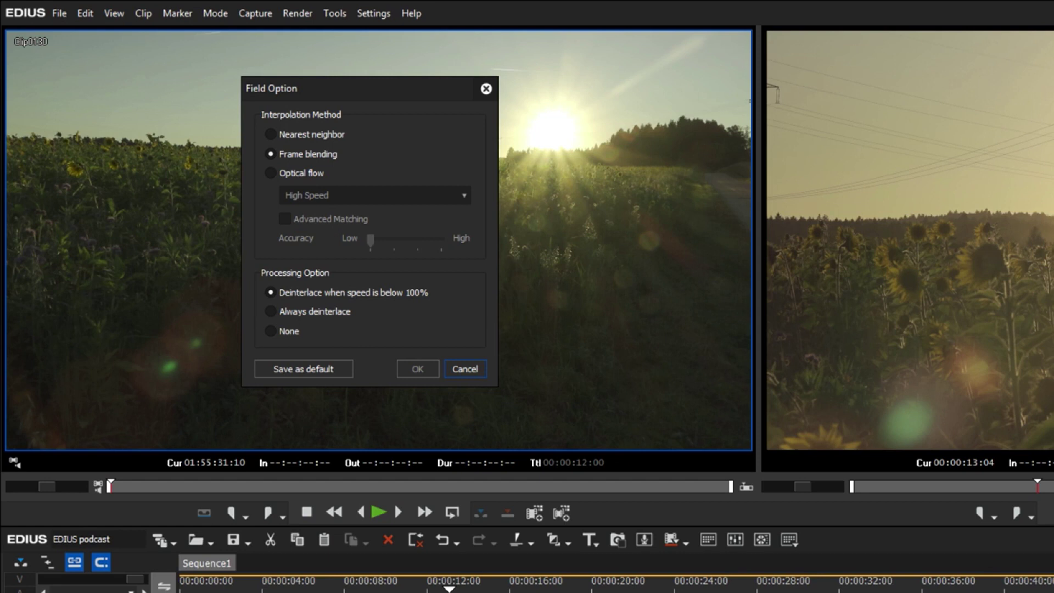
left_click(271, 173)
left_click(442, 197)
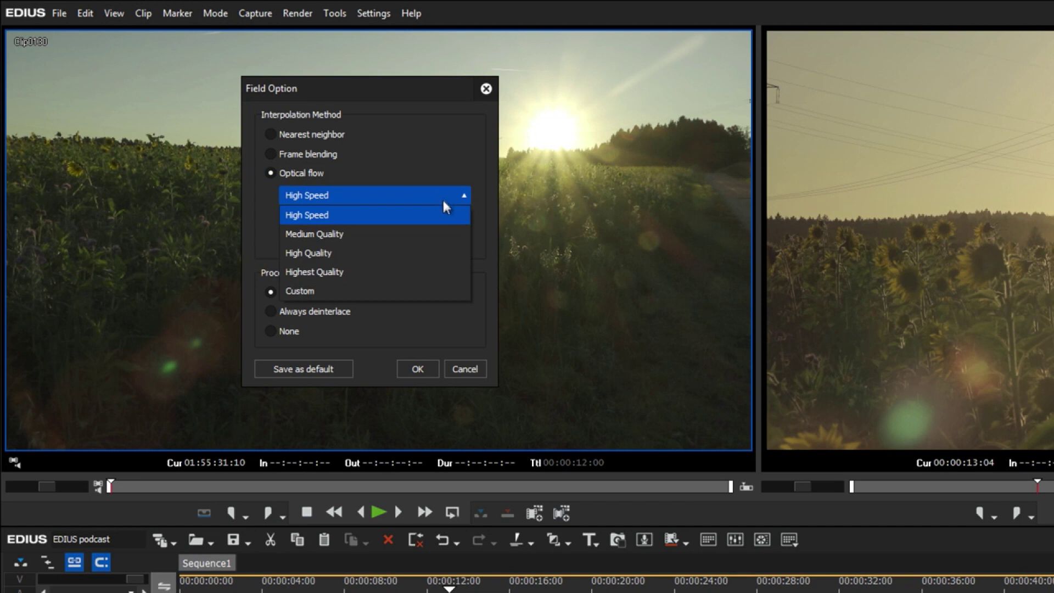
left_click(440, 292)
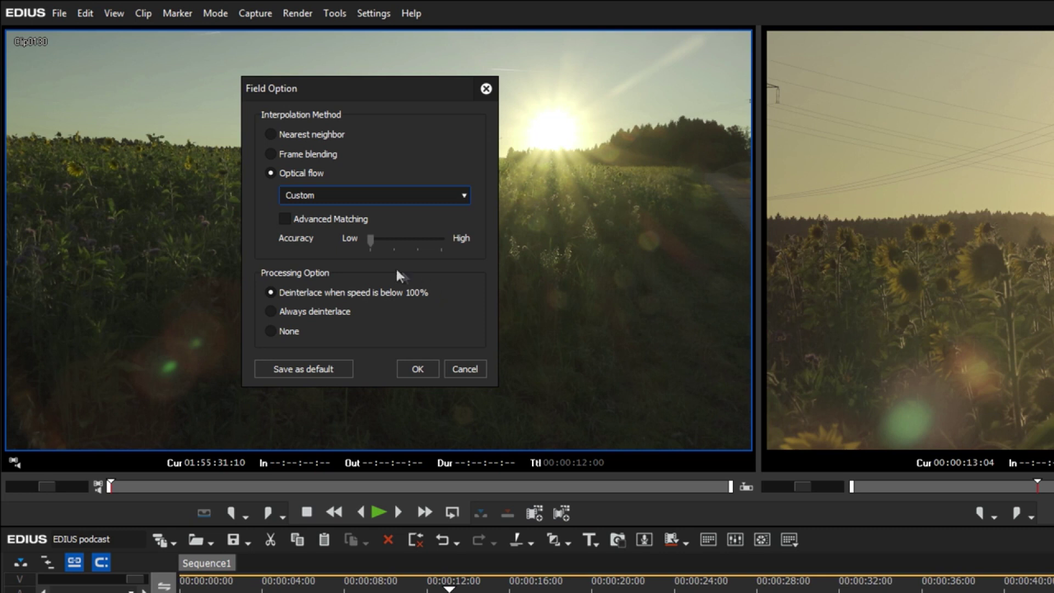
left_click(285, 219)
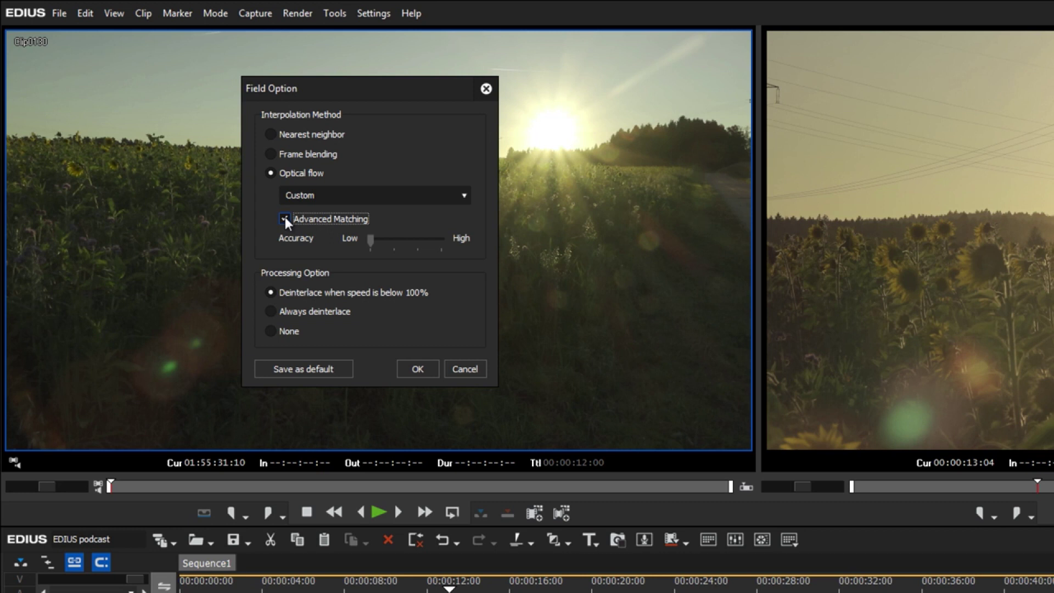
left_click(394, 239)
left_click(416, 370)
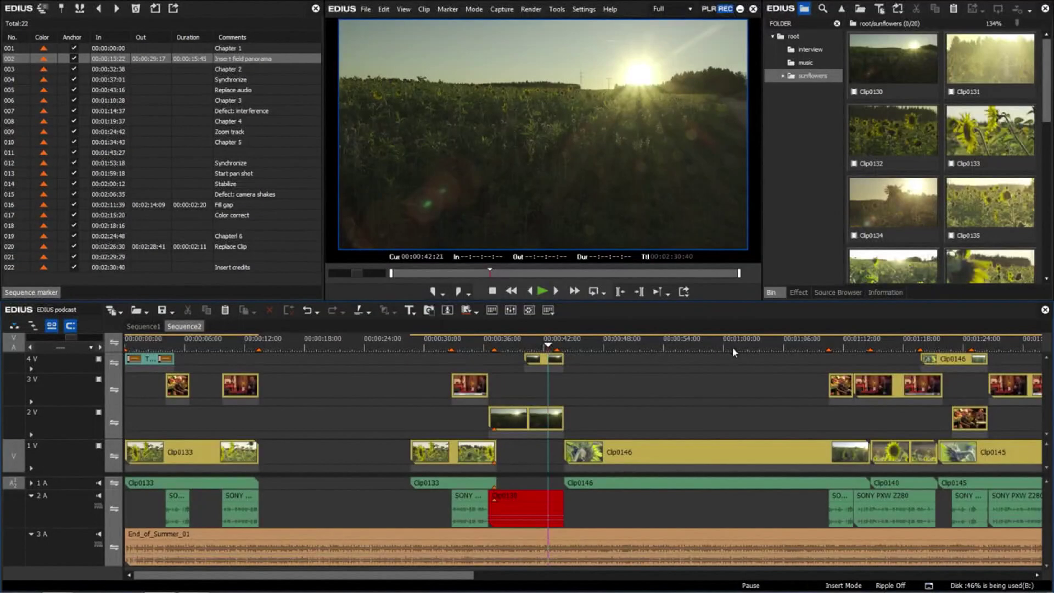
Add a sequence marker at 00:01:01:06, then check the Chapter 1 marker's colour, keeping orange
left_click(939, 443)
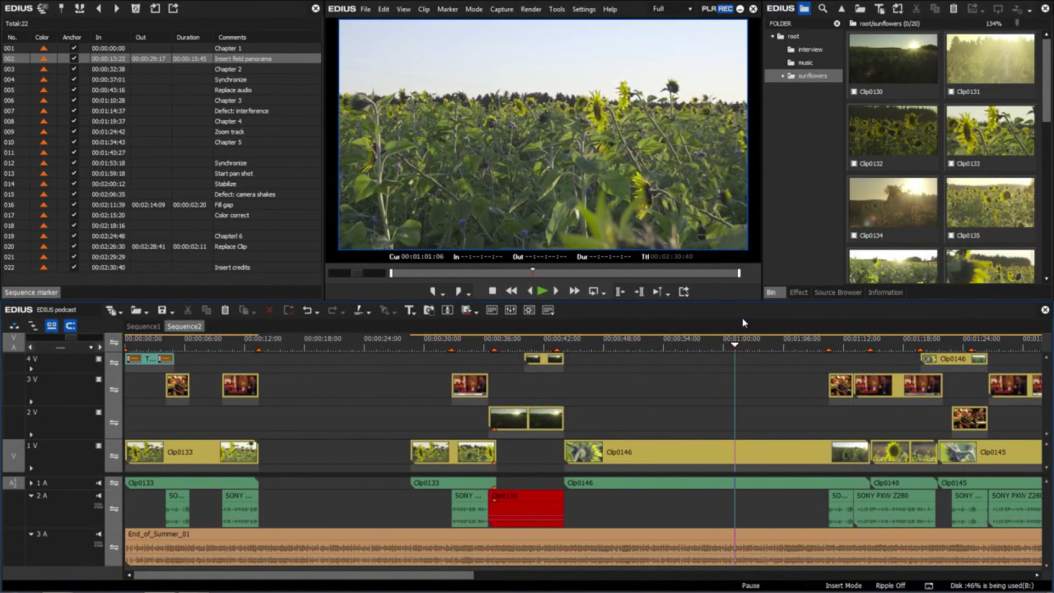
key("v")
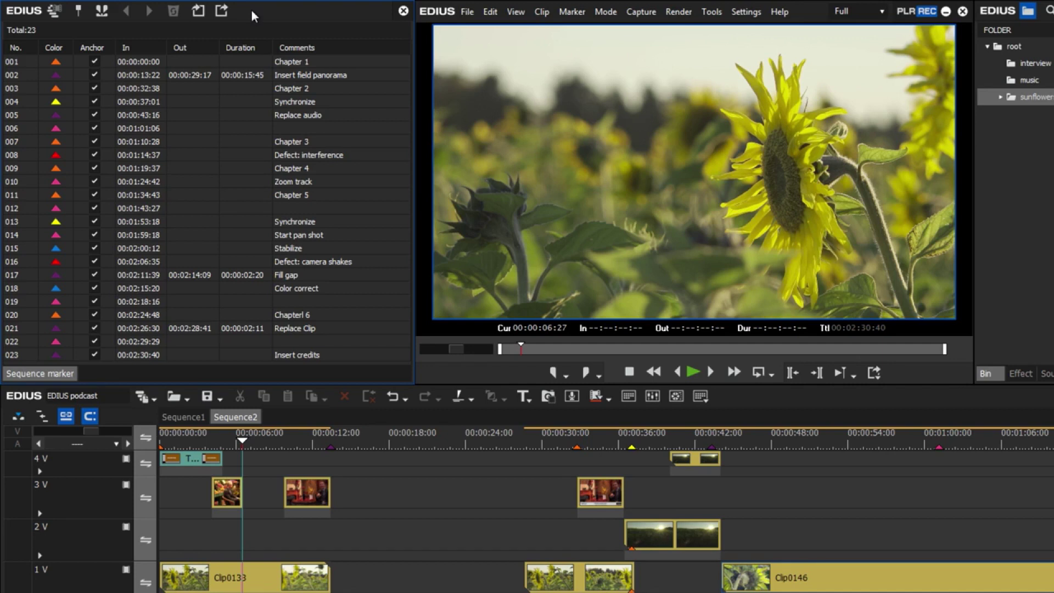
left_click(58, 64)
left_click(57, 63)
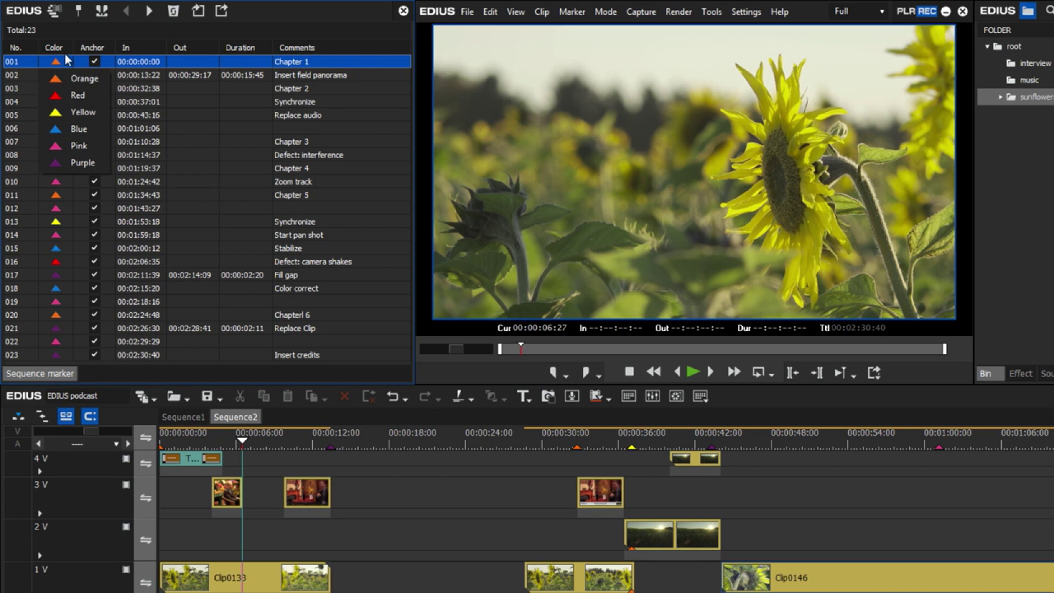
left_click(241, 21)
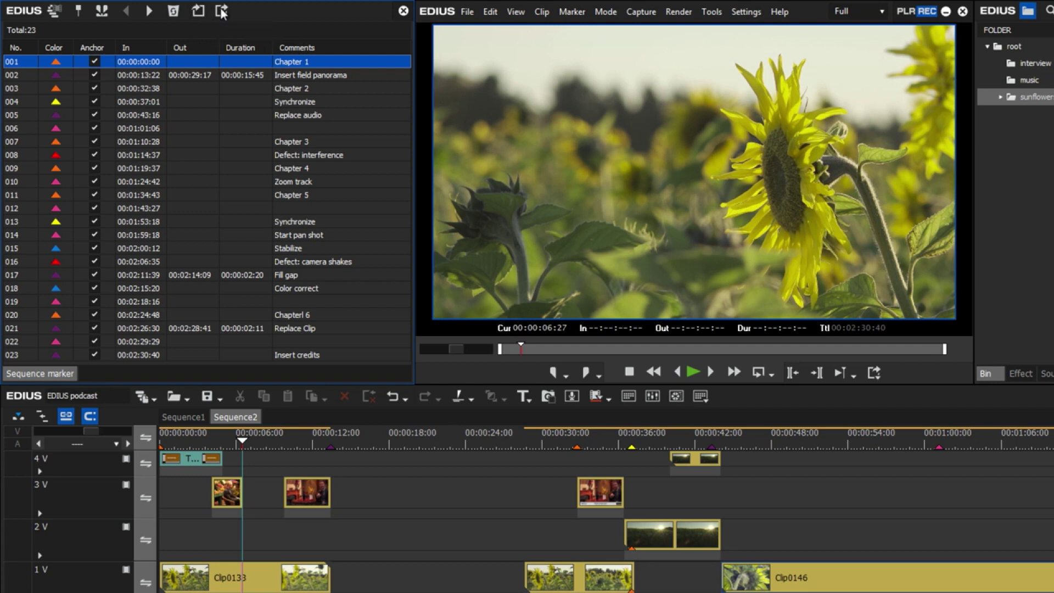
Export the marker list as XML (Ver.4) with the file name 'Marker List_01'
left_click(221, 11)
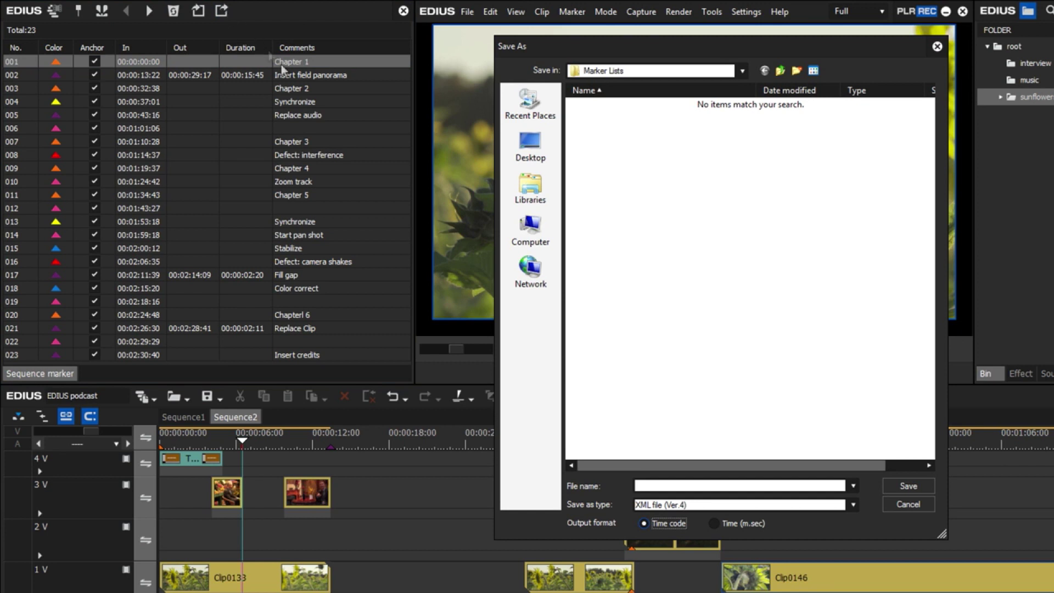
left_click(638, 486)
type("Marker List_01")
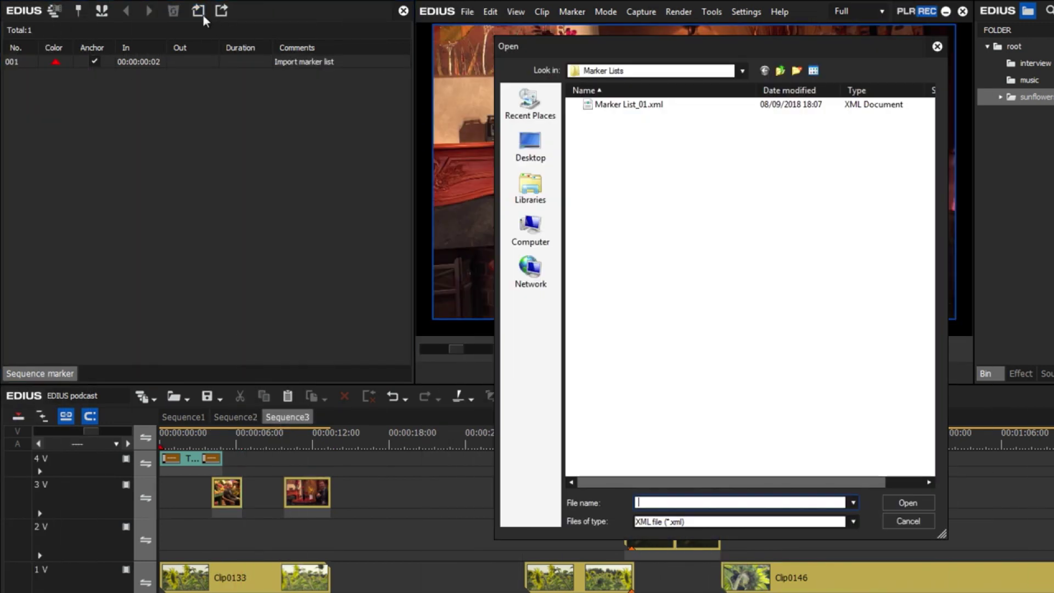
Import Marker List_02.csv as a CSV marker list into Sequence3
left_click(203, 15)
left_click(850, 522)
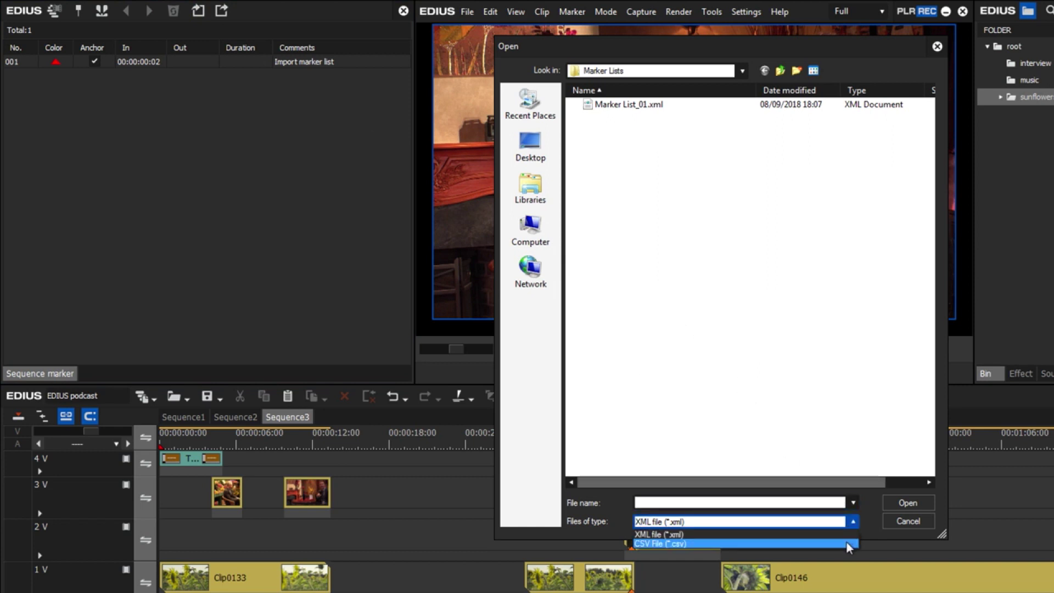
left_click(850, 545)
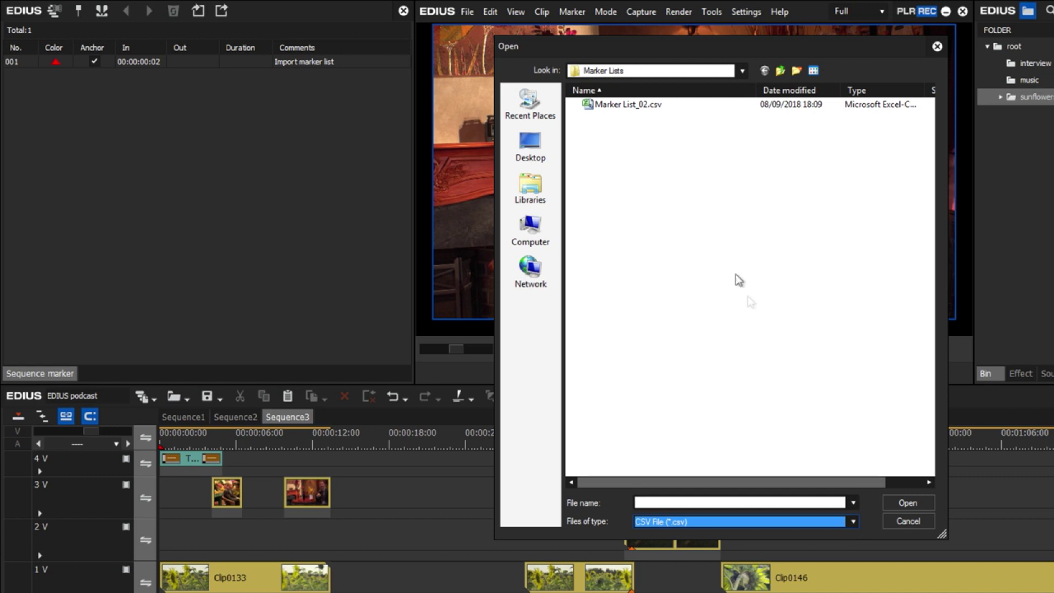
left_click(652, 110)
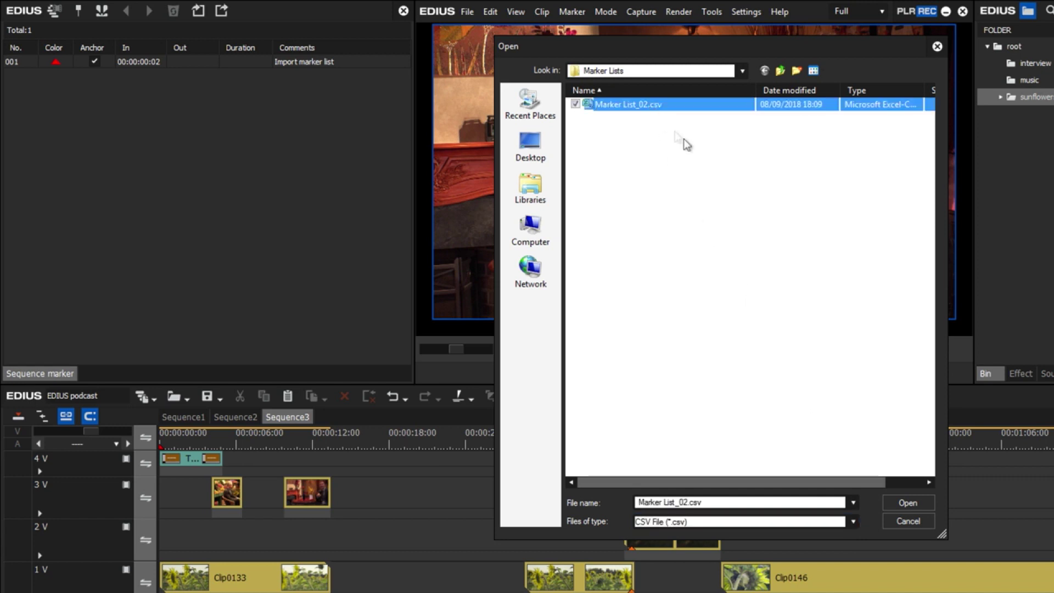
left_click(920, 503)
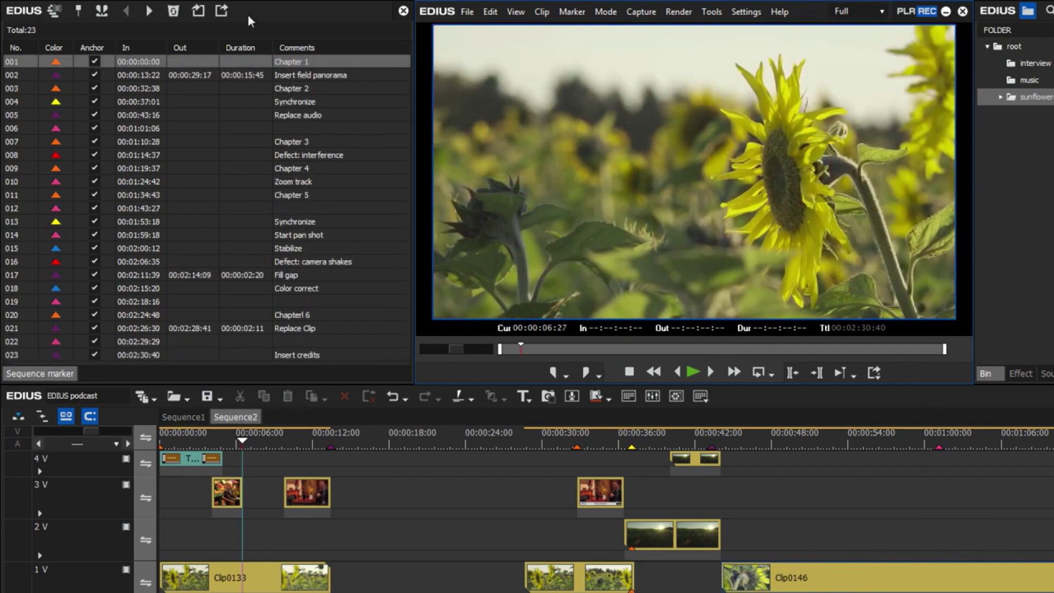
Export Sequence2's marker list as a CSV (Ver.3) file named 'Marker List_02'
left_click(223, 11)
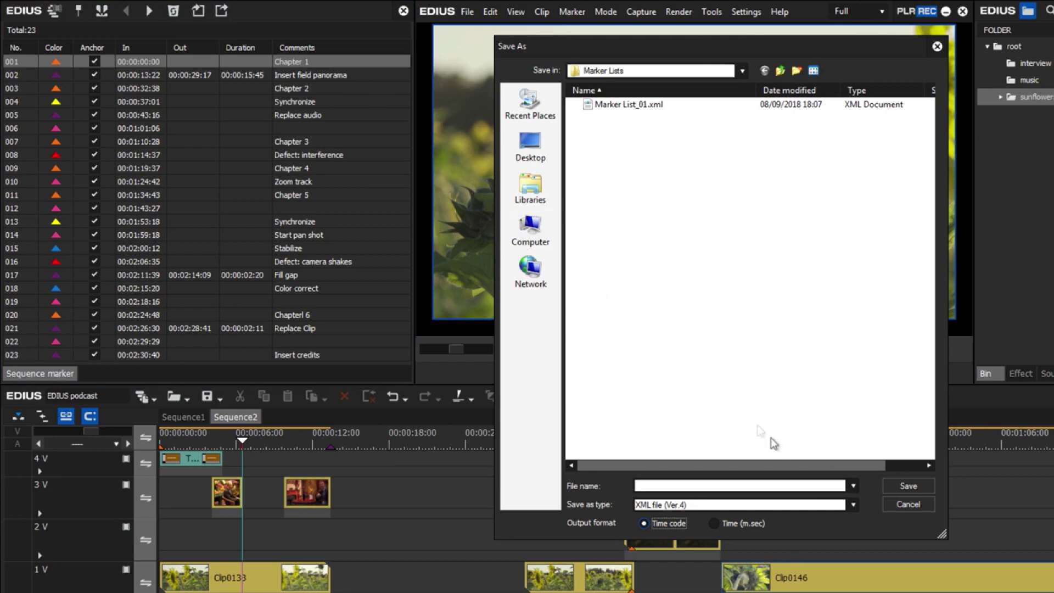
left_click(851, 505)
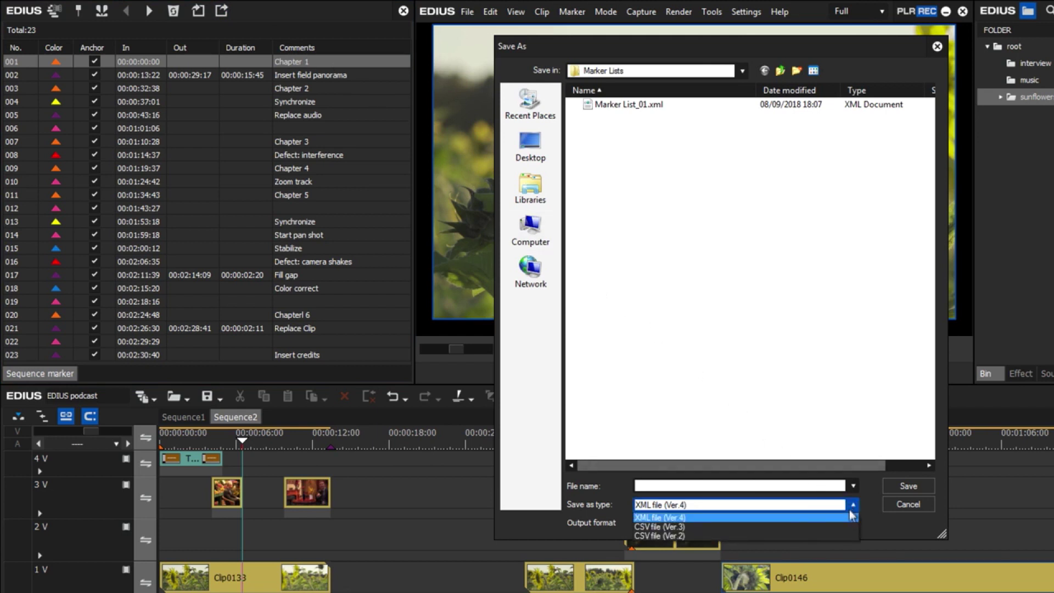
left_click(850, 528)
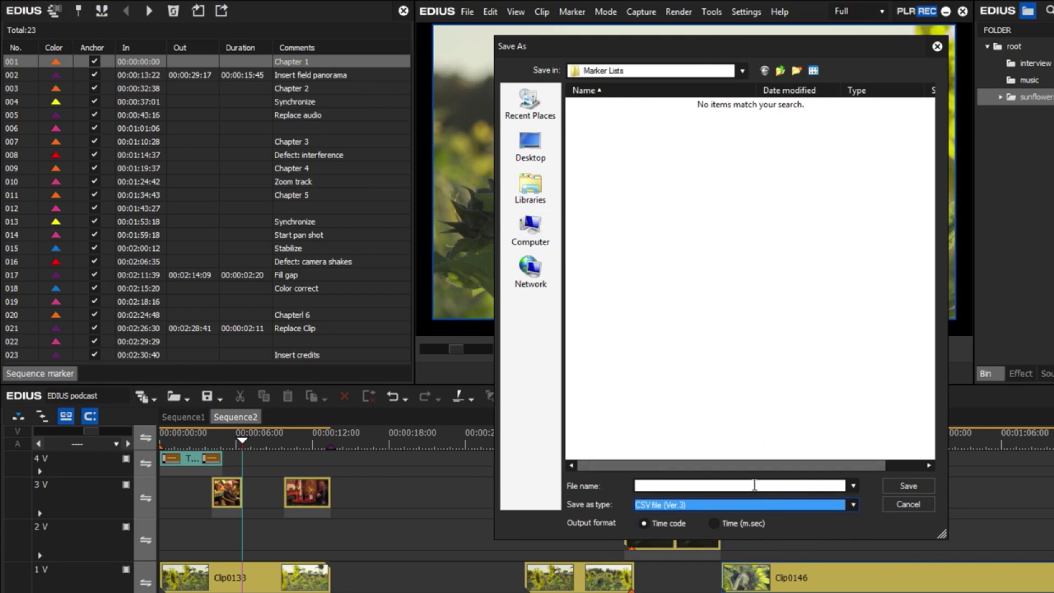
left_click(755, 485)
type("M")
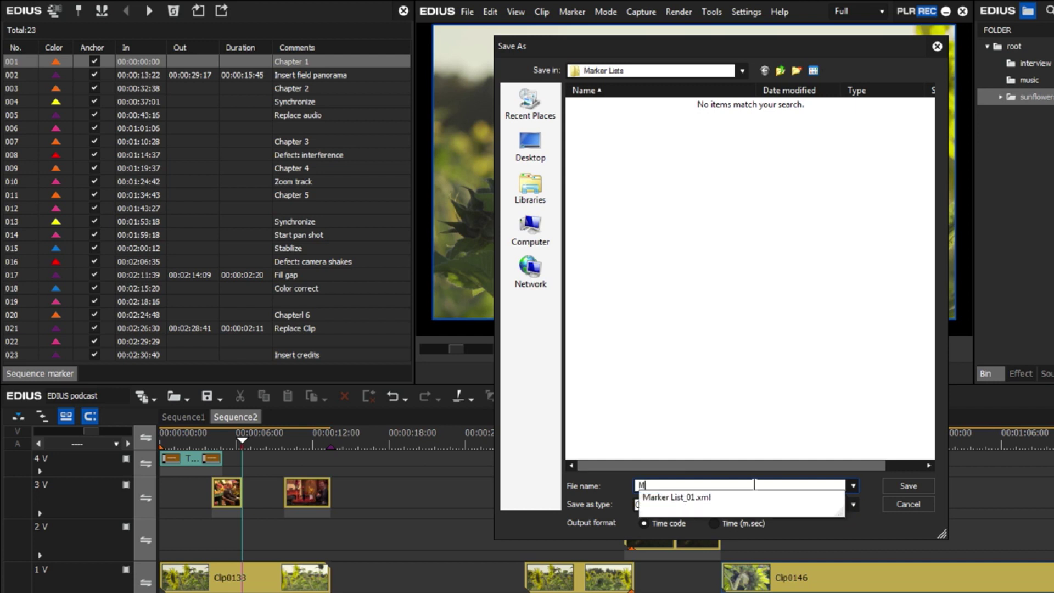
type("arker List")
key("BackSpace")
type("02")
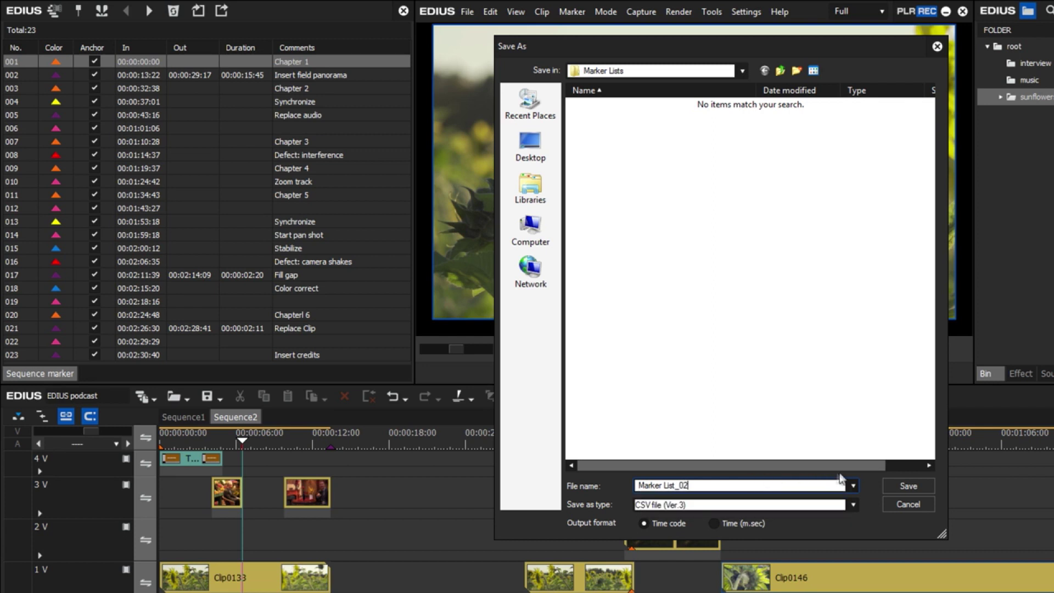
left_click(903, 486)
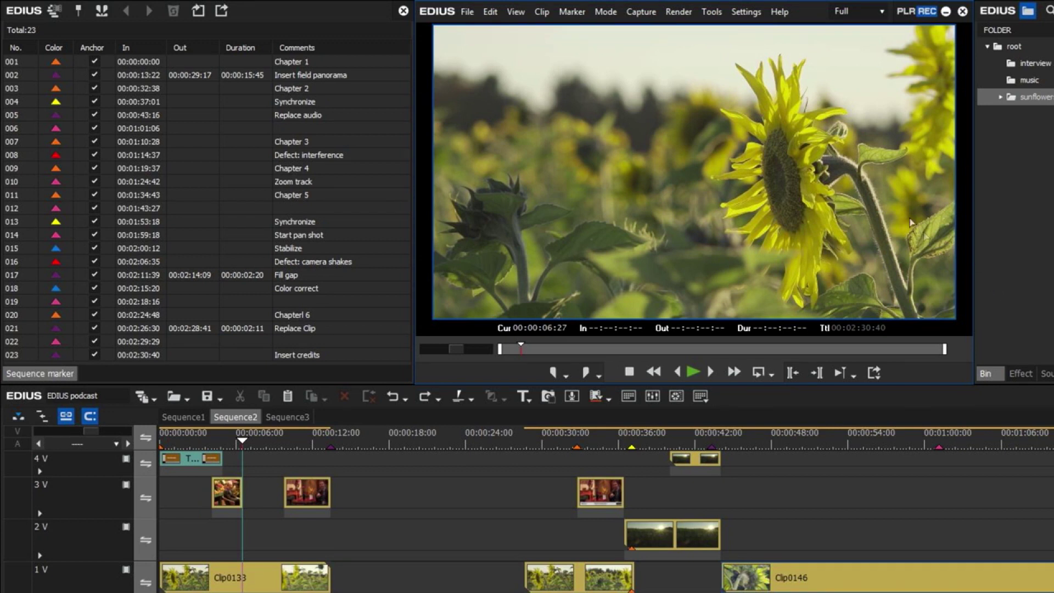
Open User Settings and show the User Interface > Button page
left_click(760, 12)
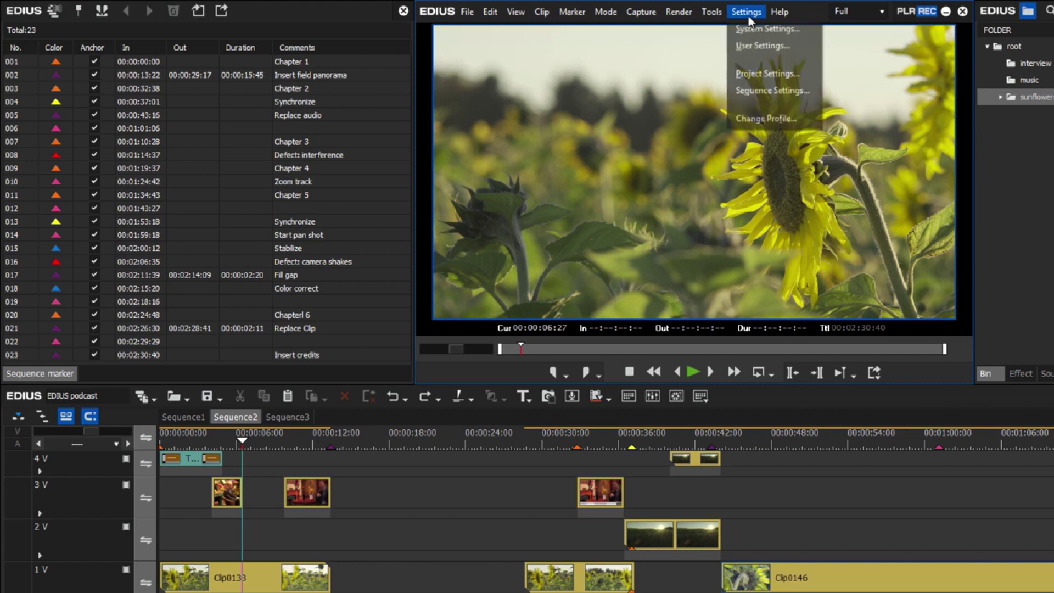
left_click(794, 47)
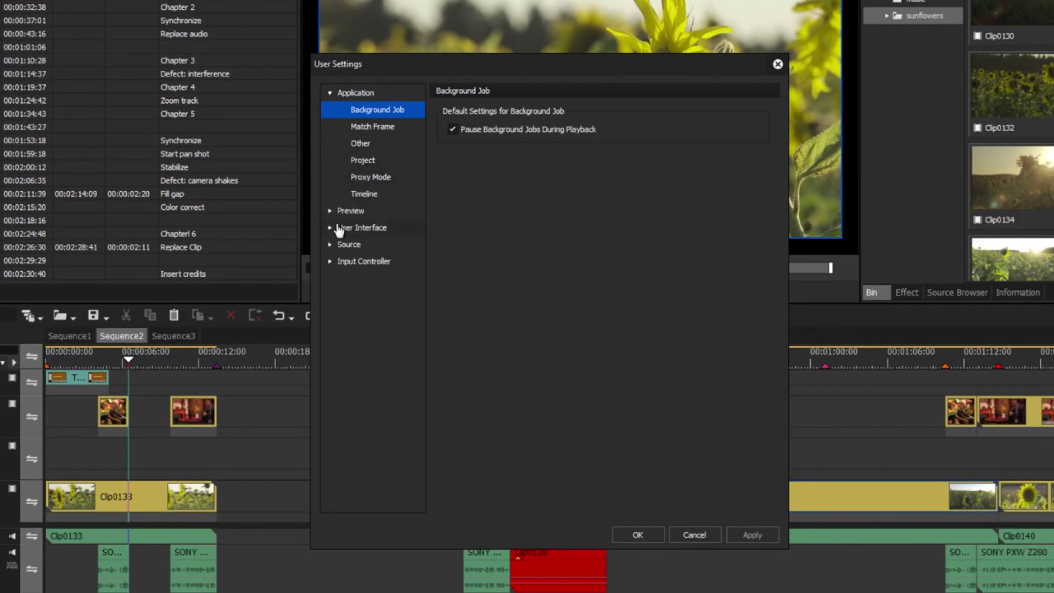
left_click(445, 309)
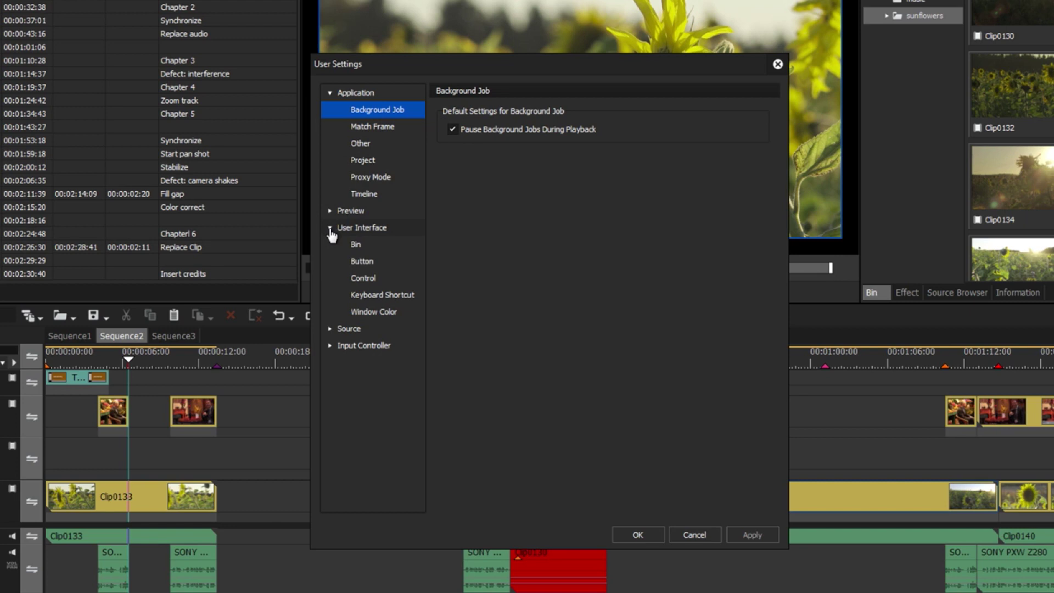
left_click(390, 266)
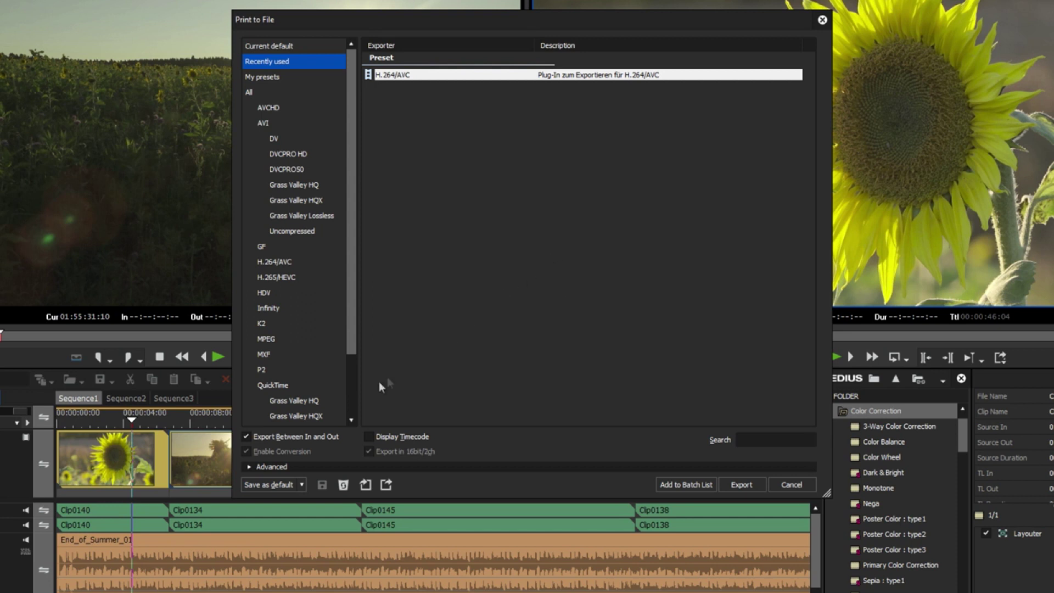
Save the QuickTime Grass Valley HQX exporter into empty default exporter slot 4
left_click(331, 418)
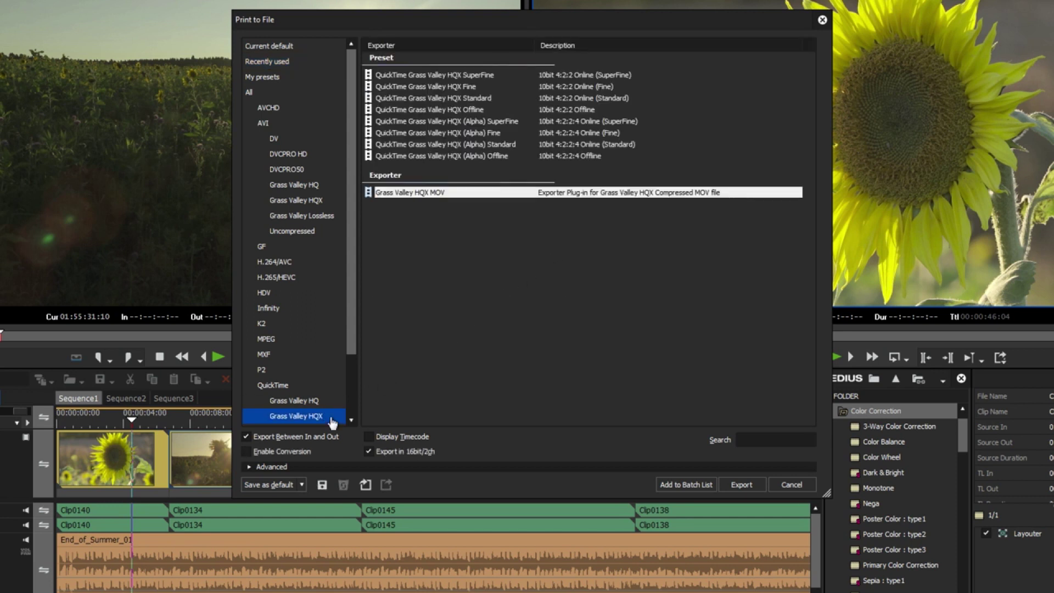
left_click(301, 484)
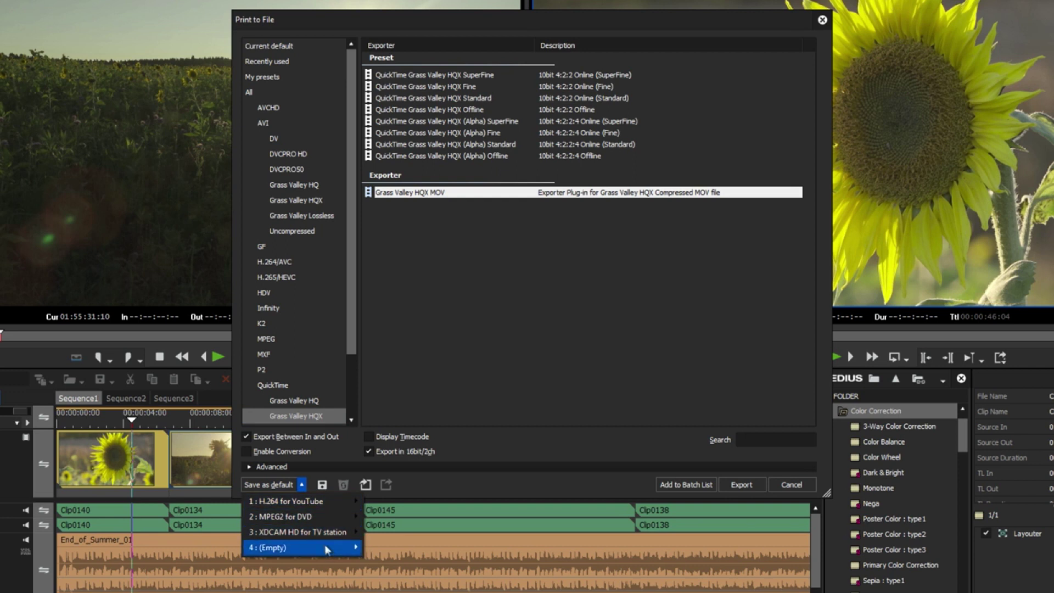
mouse_move(329, 550)
left_click(392, 554)
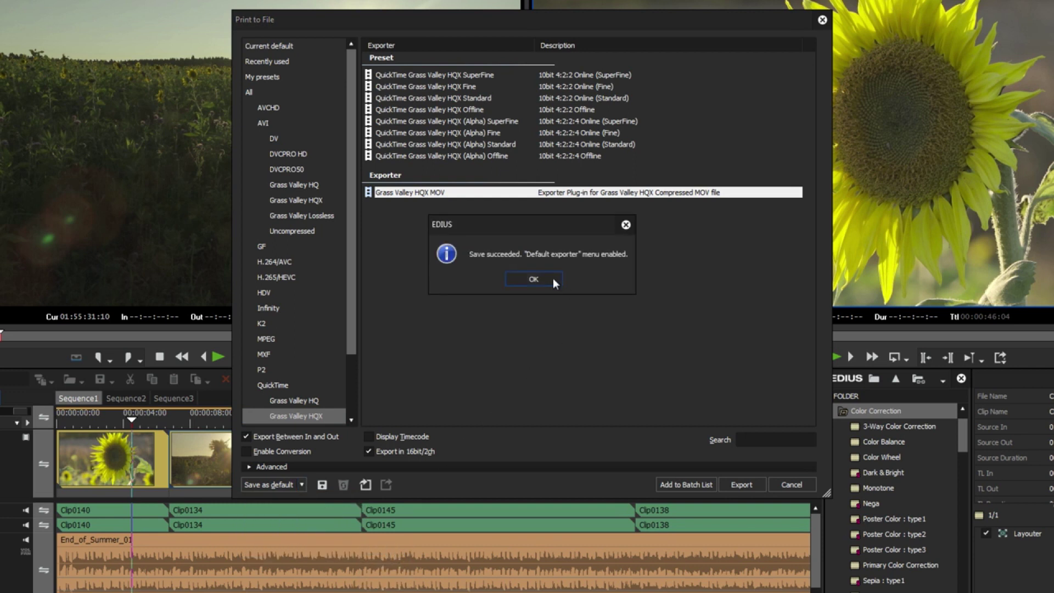
left_click(552, 279)
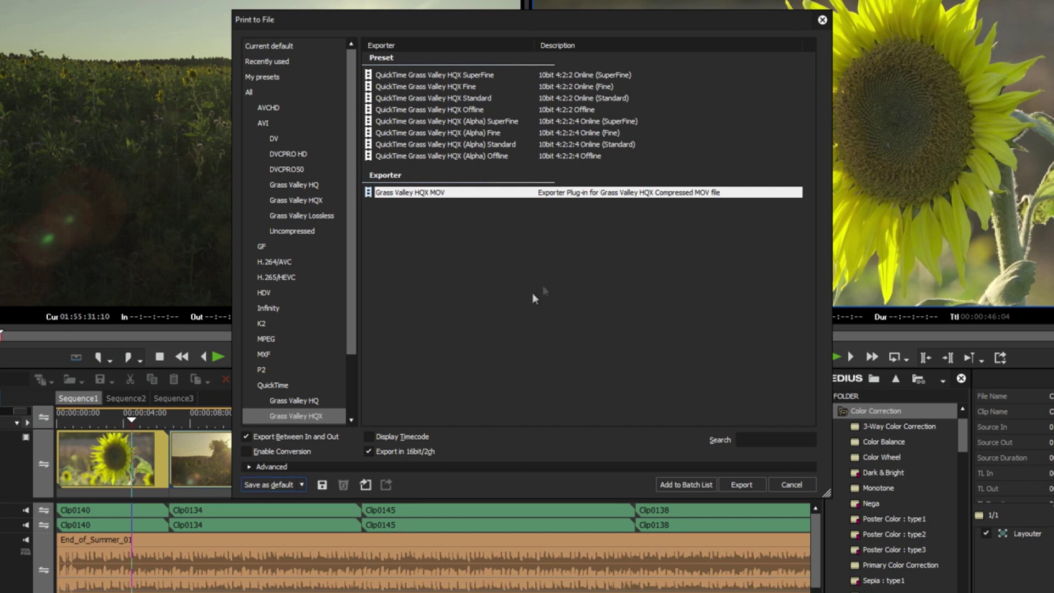
Rename default exporter slot 4 to 'HQX for mastering', close the export dialog, and reopen User Settings
left_click(302, 484)
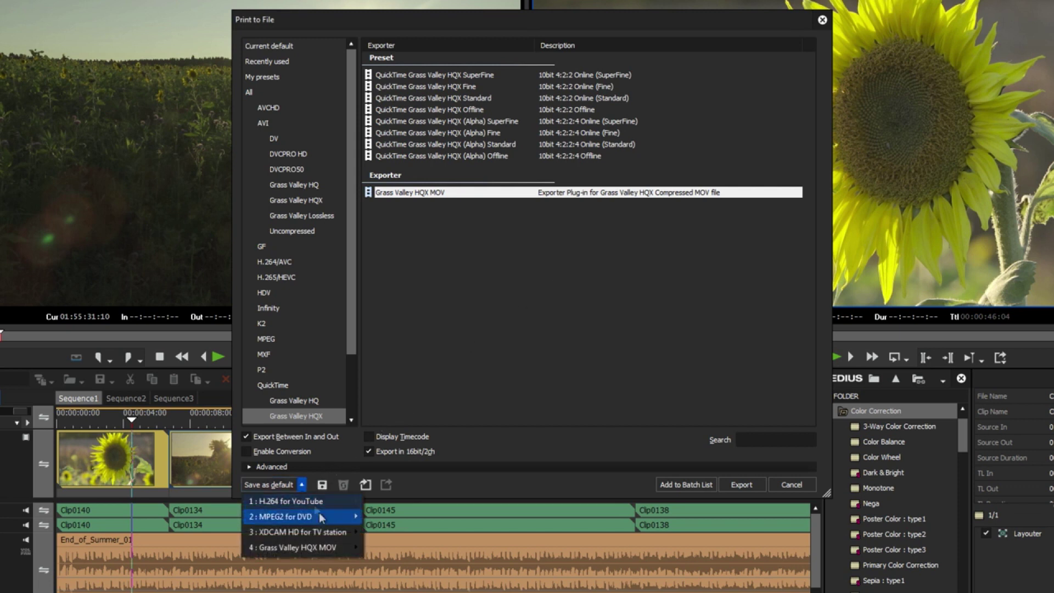
mouse_move(340, 547)
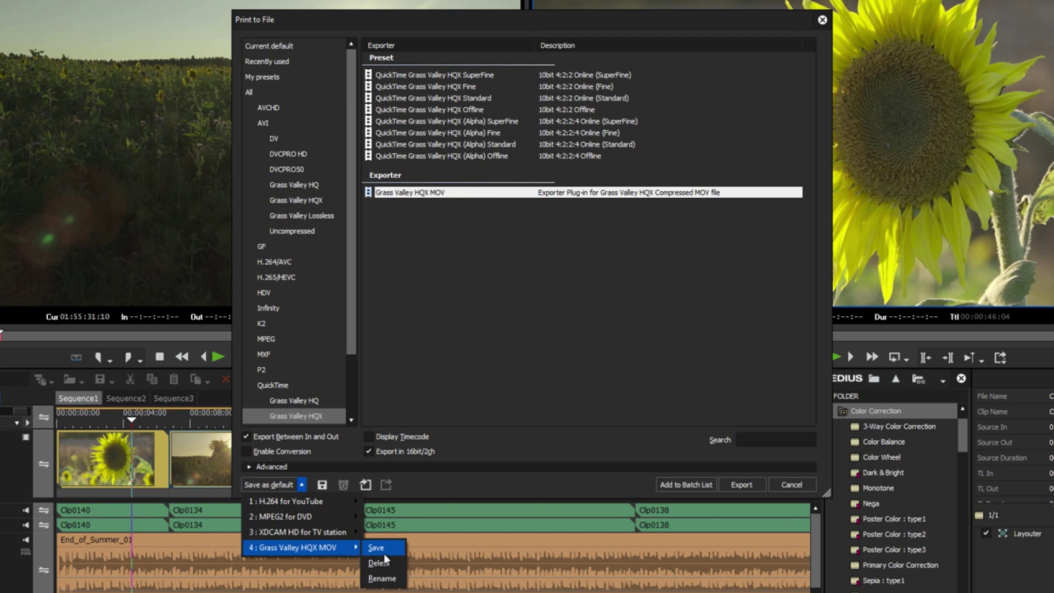
left_click(383, 579)
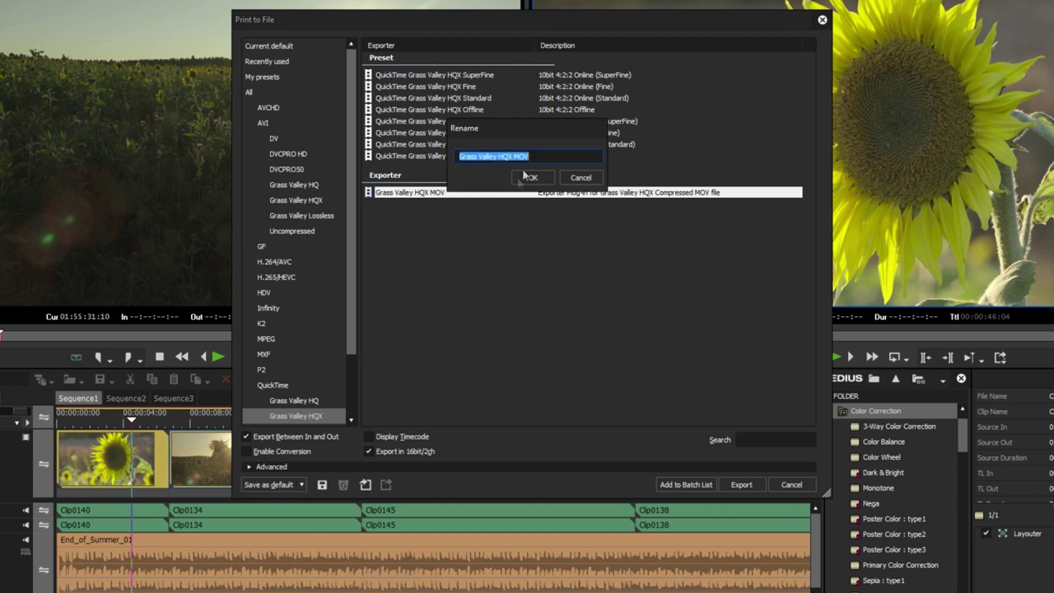
type("HQX for mastering")
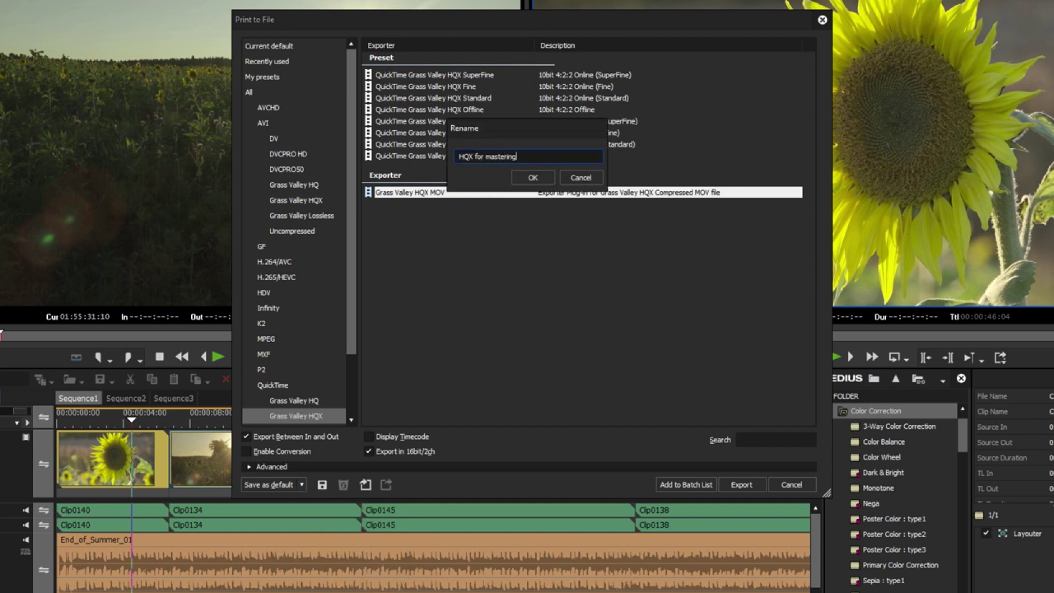
left_click(534, 177)
left_click(782, 485)
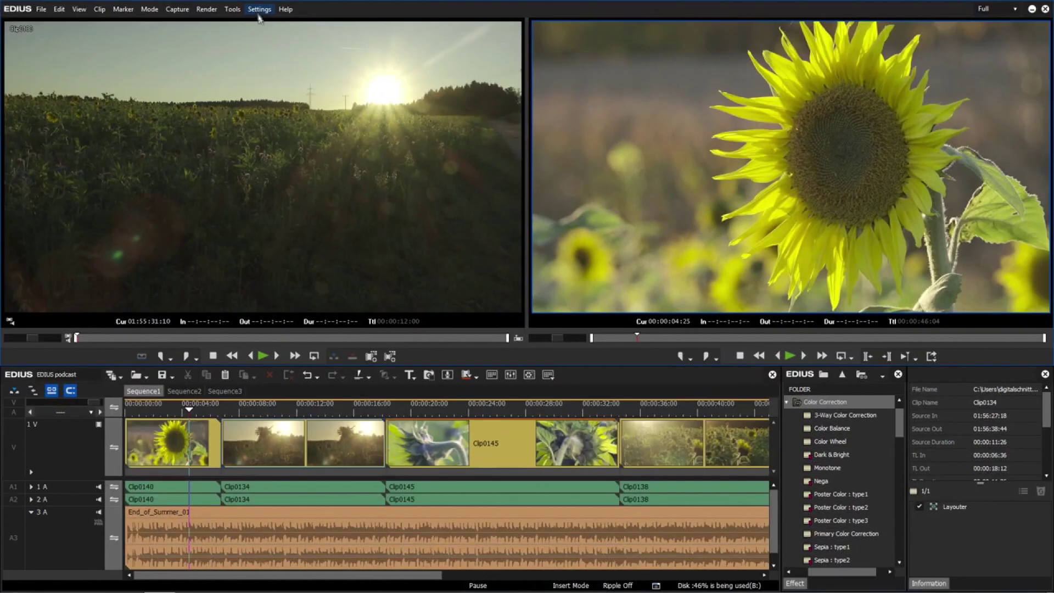
left_click(258, 10)
left_click(292, 35)
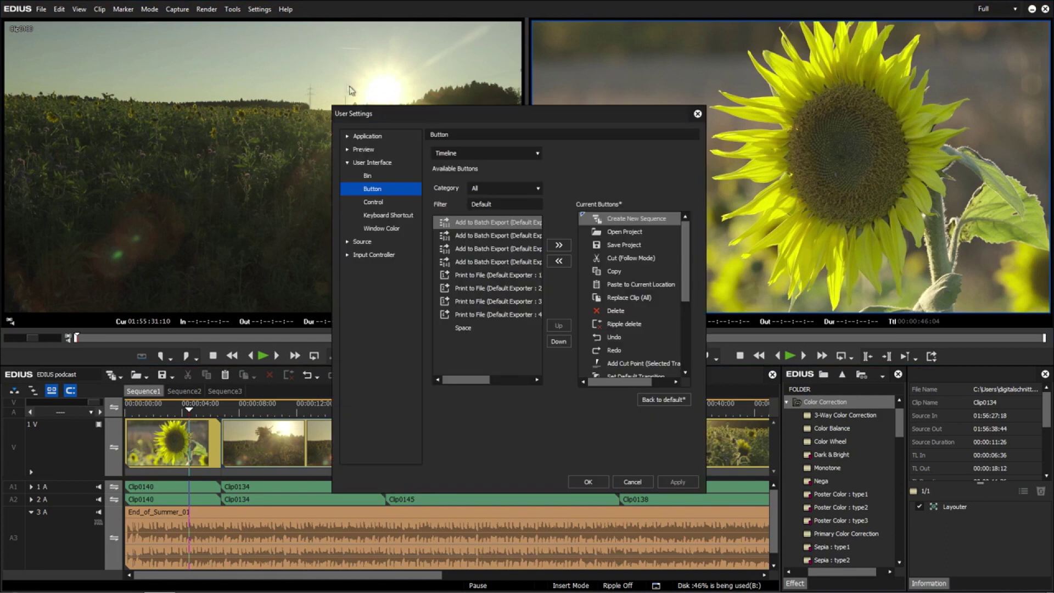
Add 'Add to Batch Export (Default Exporter 1)' to Current Buttons, tick Keyboard Shortcut, and confirm
left_click(523, 219)
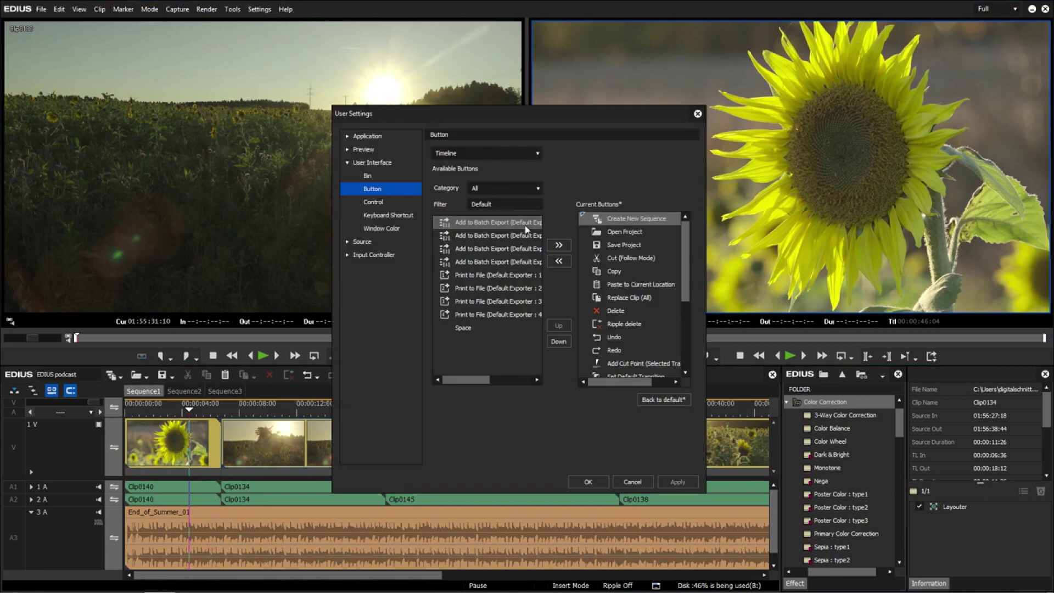
left_click(554, 247)
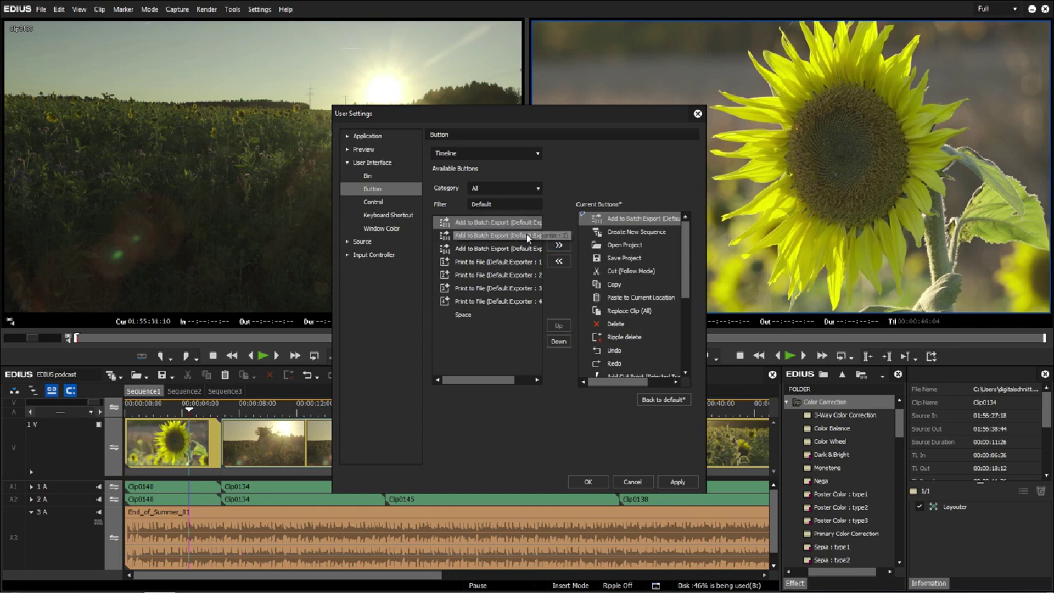
left_click(406, 217)
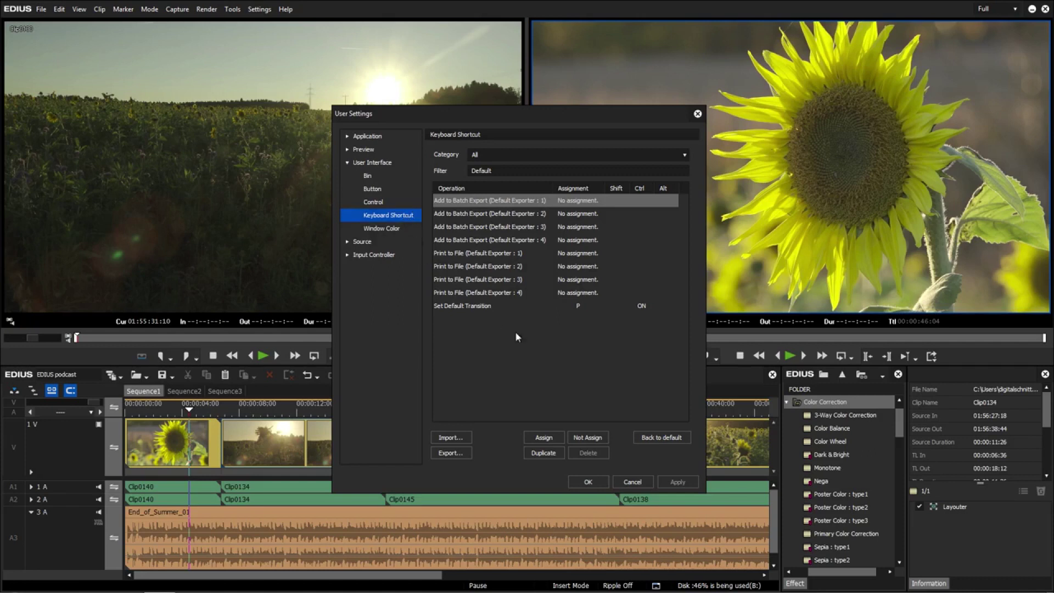
left_click(592, 481)
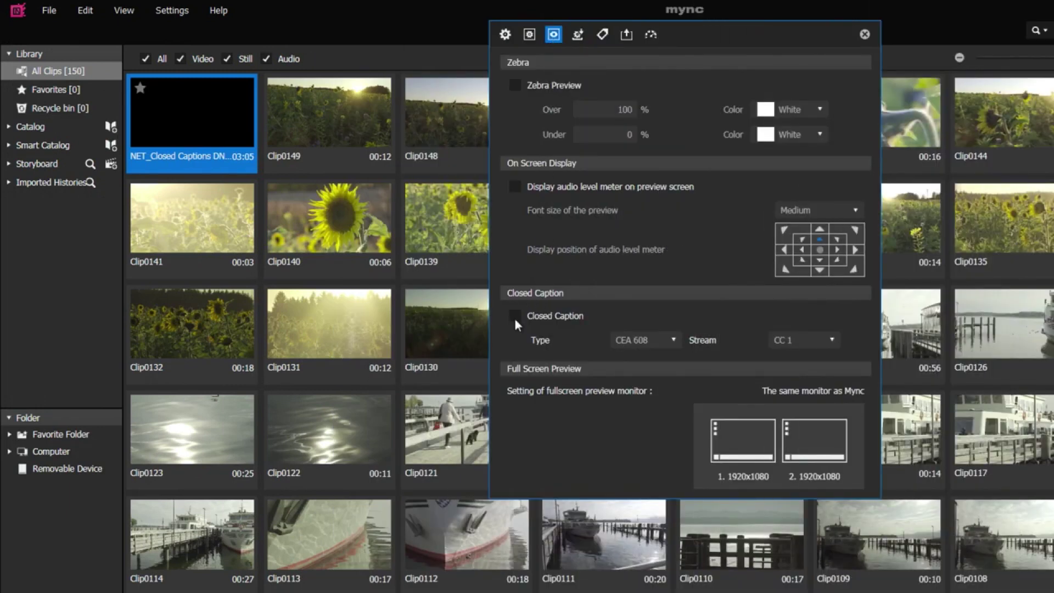
Tick Closed Caption in Mync's preview and set its type to CEA 708
left_click(514, 317)
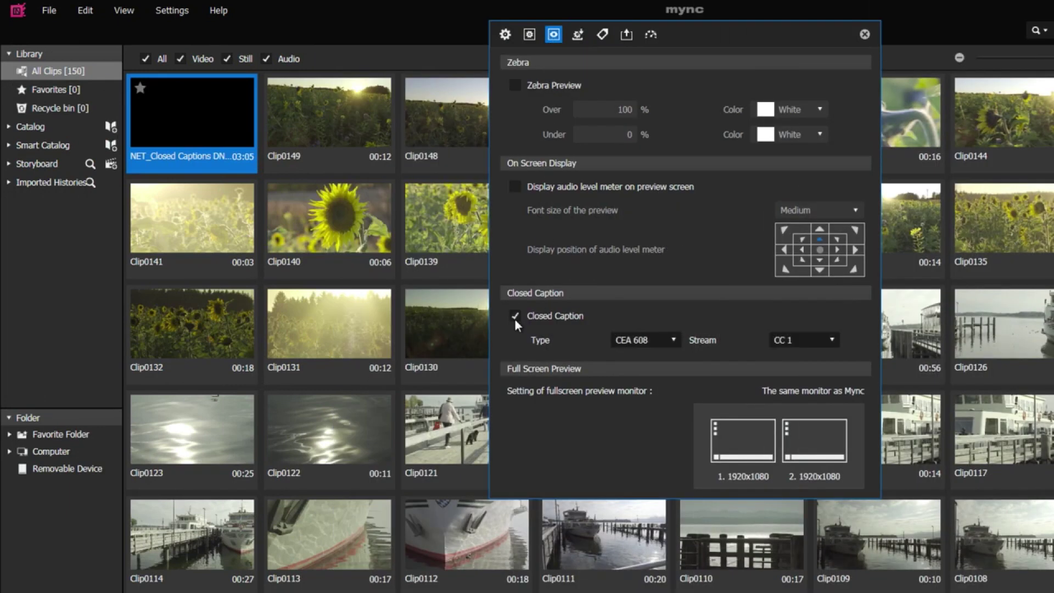
left_click(652, 339)
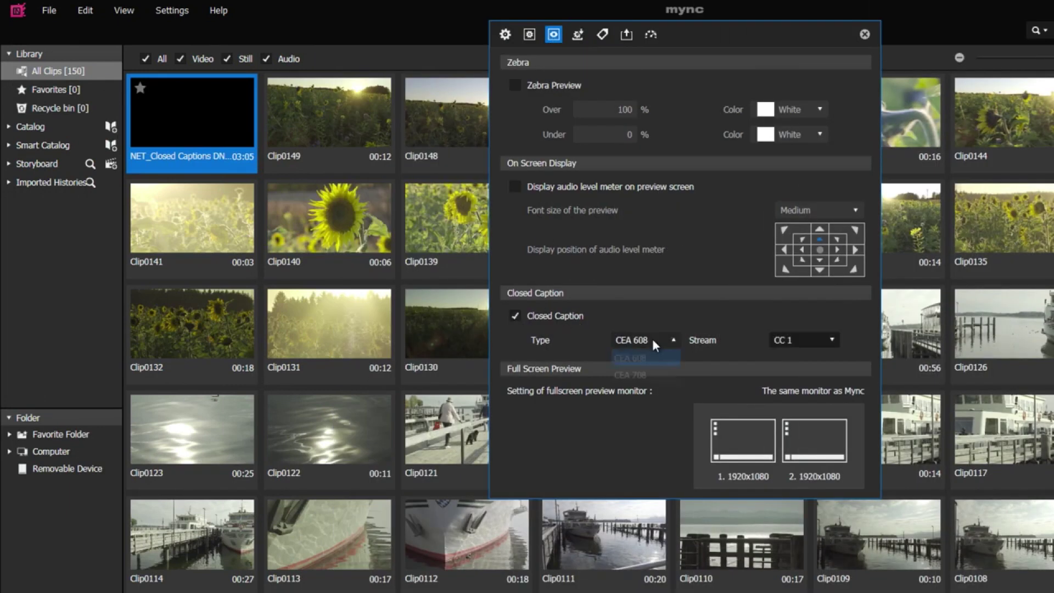
left_click(655, 376)
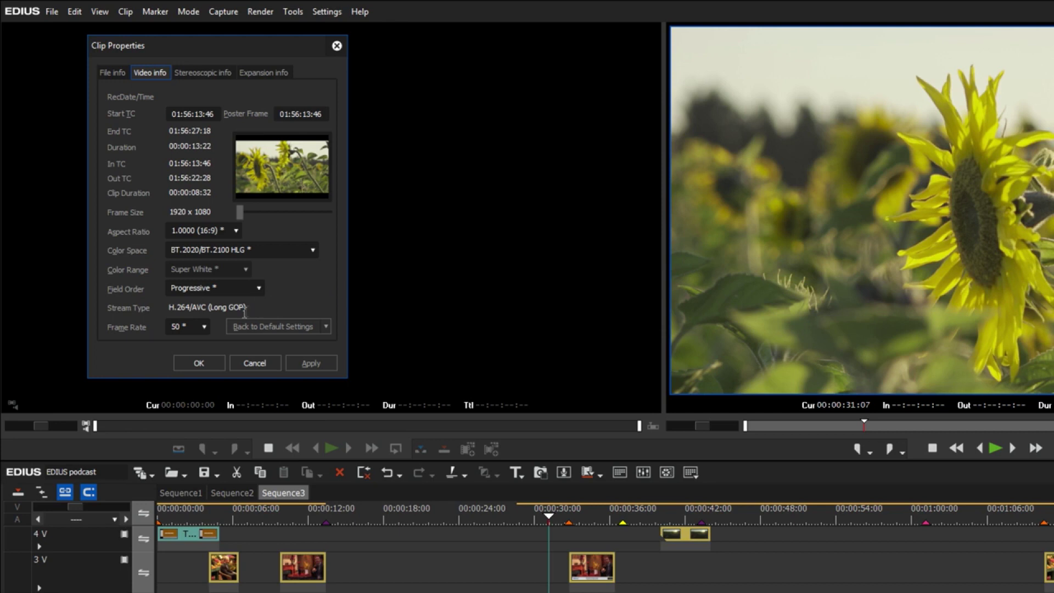
Keep the frame rate at 50 and set Color Space to ARRI - ALEXA Wide Gamut/Log C 160 ASA
left_click(204, 326)
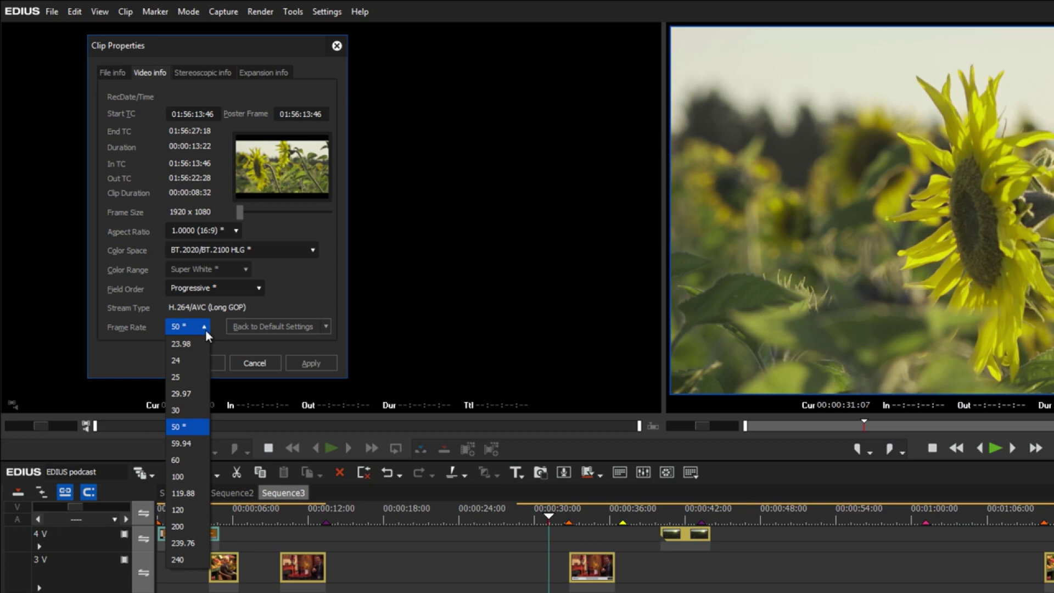
left_click(206, 328)
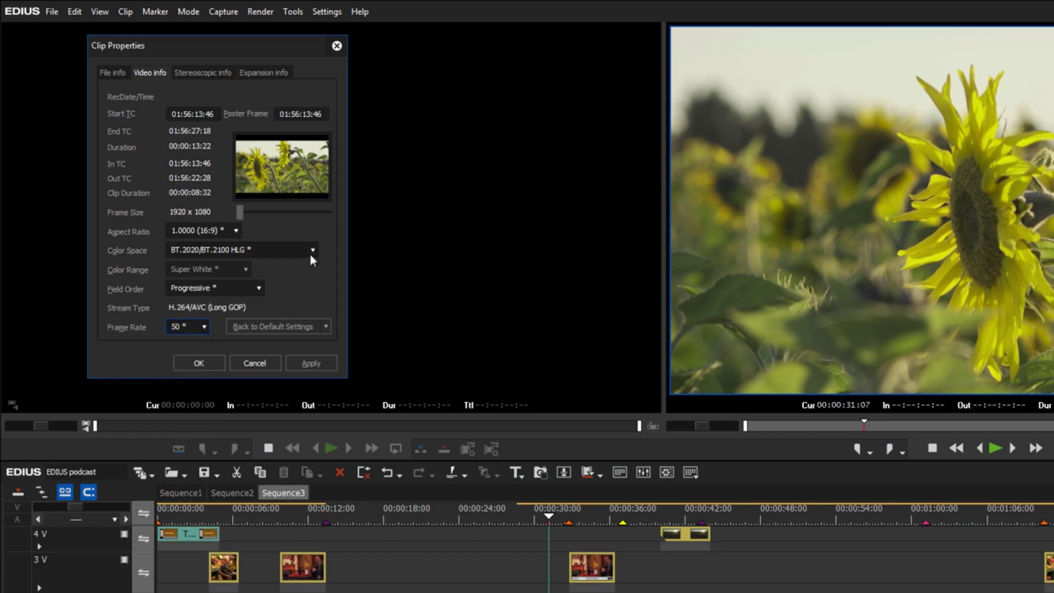
mouse_move(308, 254)
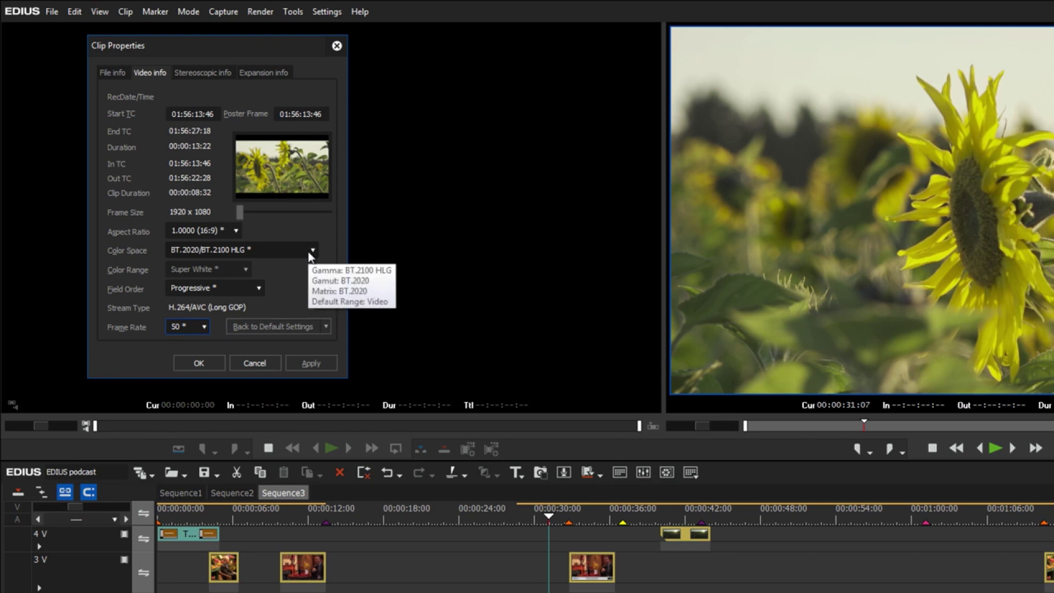
left_click(309, 253)
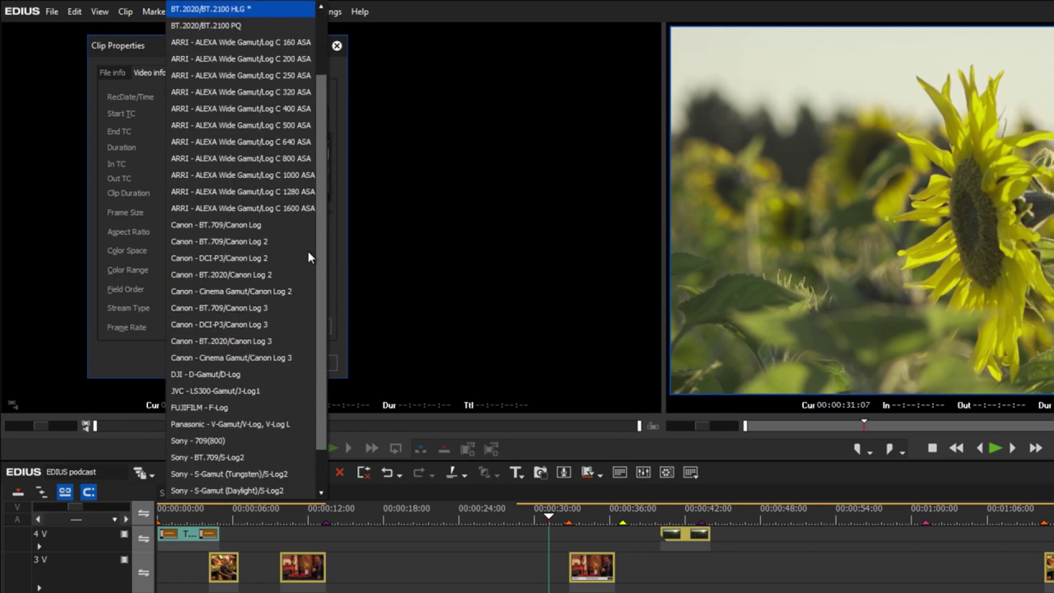
left_click(284, 208)
mouse_move(298, 250)
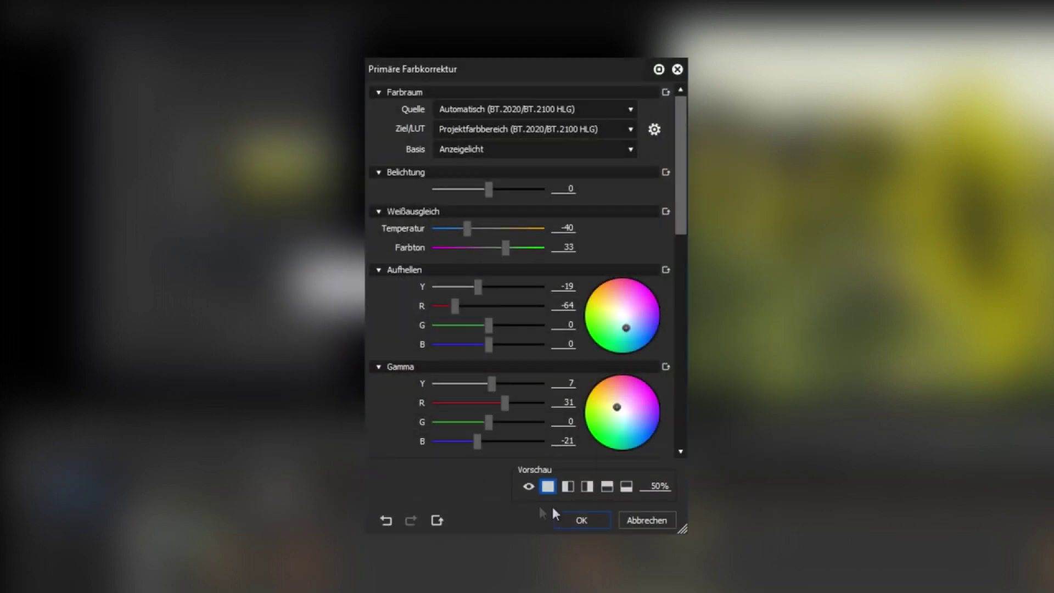
Cancel the Primary Colour Correction changes
left_click(664, 518)
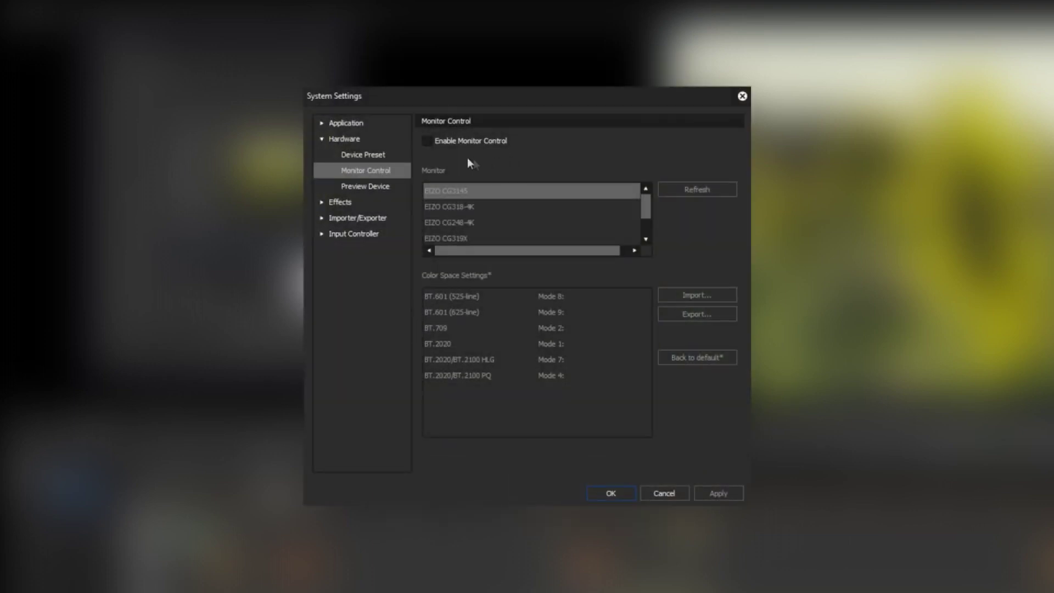
Tick Enable Monitor Control for the connected EIZO monitors
left_click(426, 141)
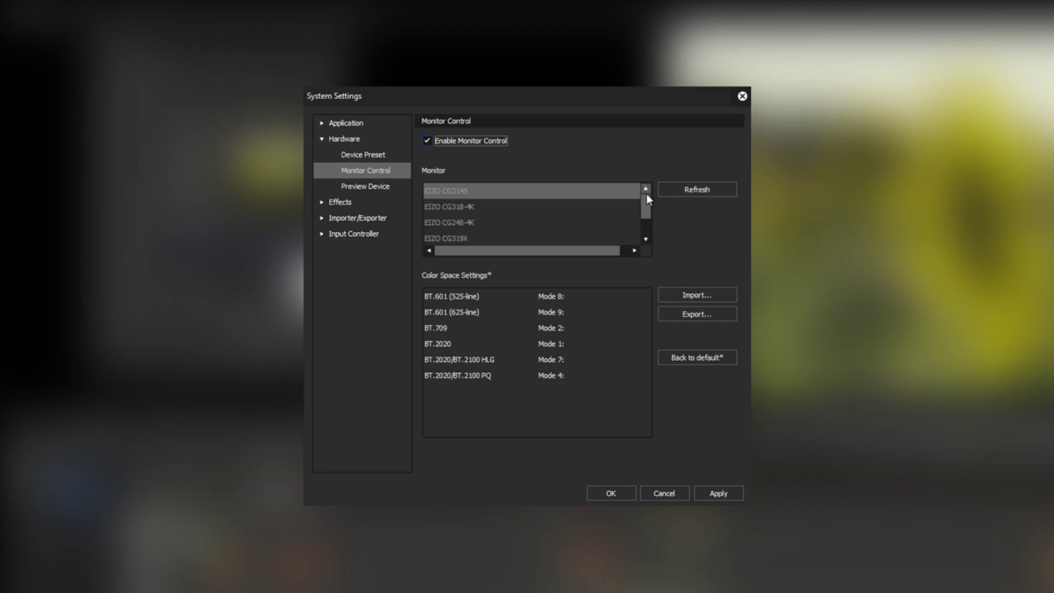
left_click_drag(646, 203, 647, 228)
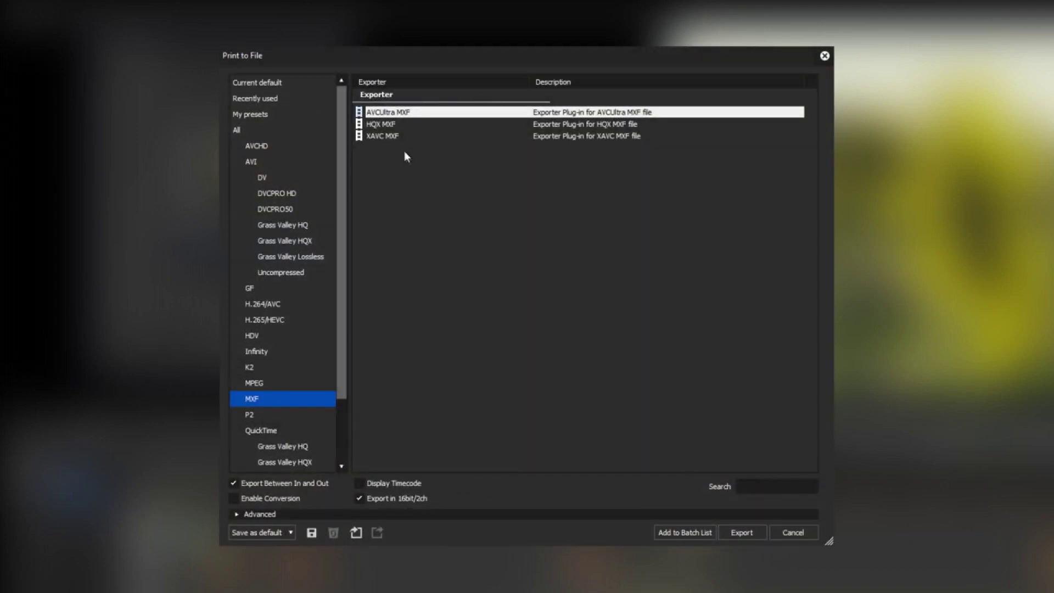
Look at the XAVC MXF exporter, then select AVCUltra MXF under MXF
left_click(399, 140)
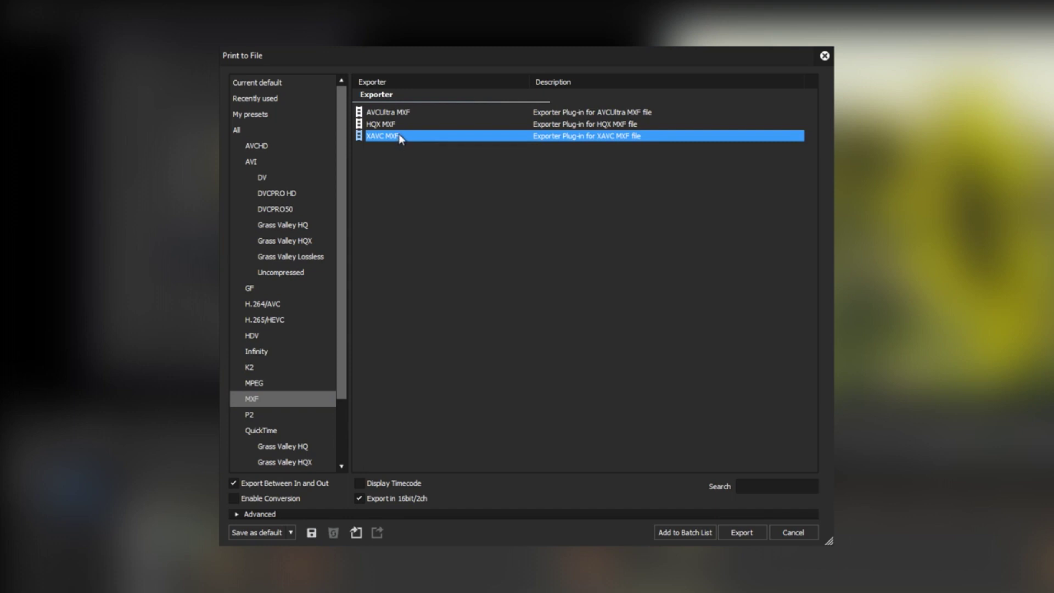
left_click(401, 114)
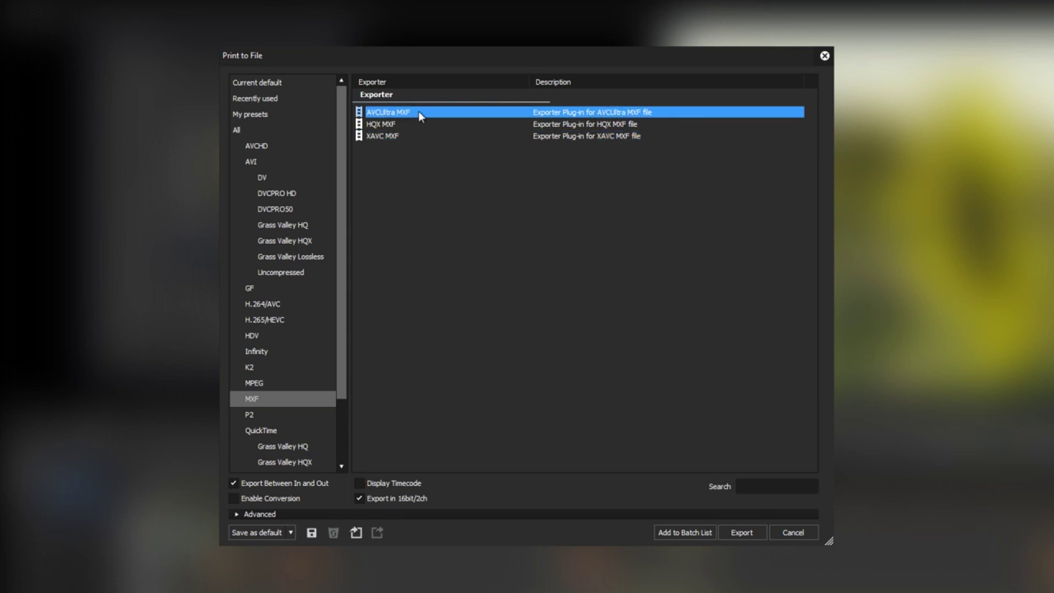